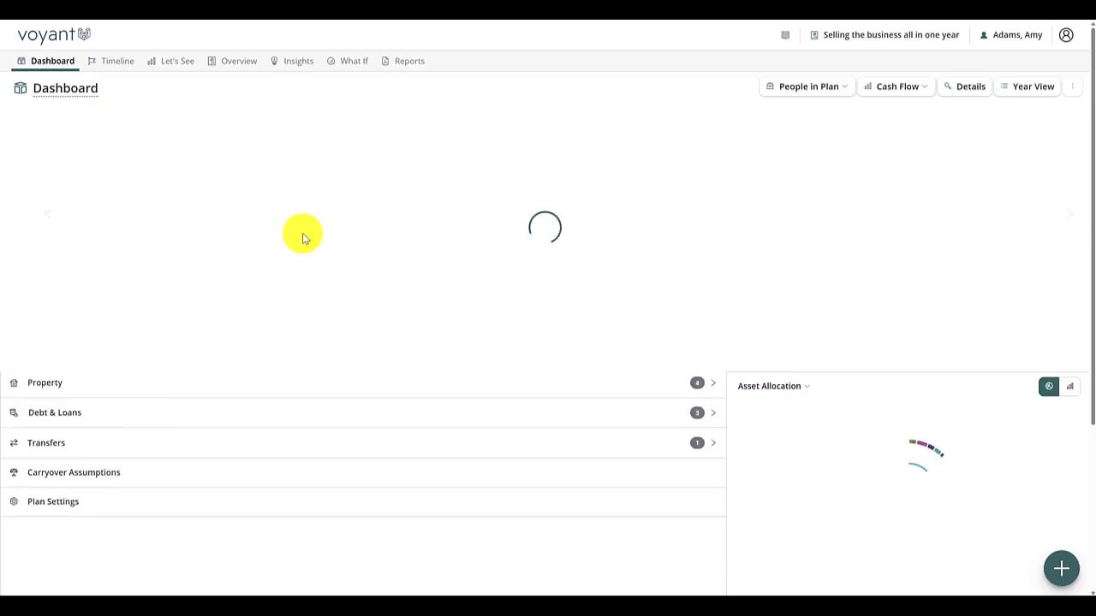
- Open the holding company from the dashboard's corporate items and show its ownership transfers
{"action": "scroll", "coordinate": [80, 485], "scroll_direction": "down", "scroll_amount": 2}
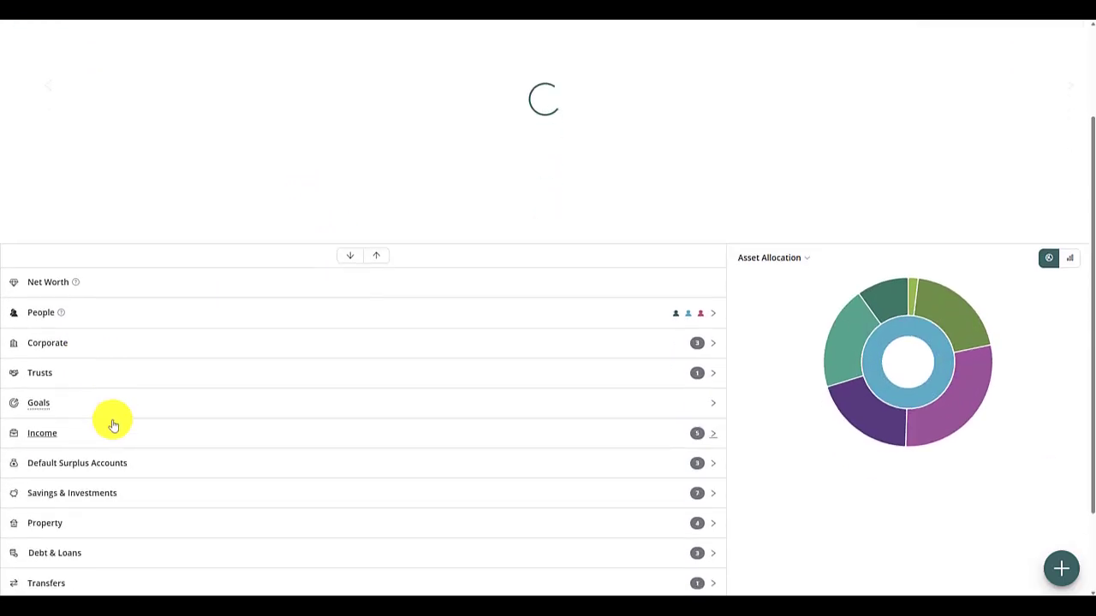
{"action": "left_click", "coordinate": [96, 346]}
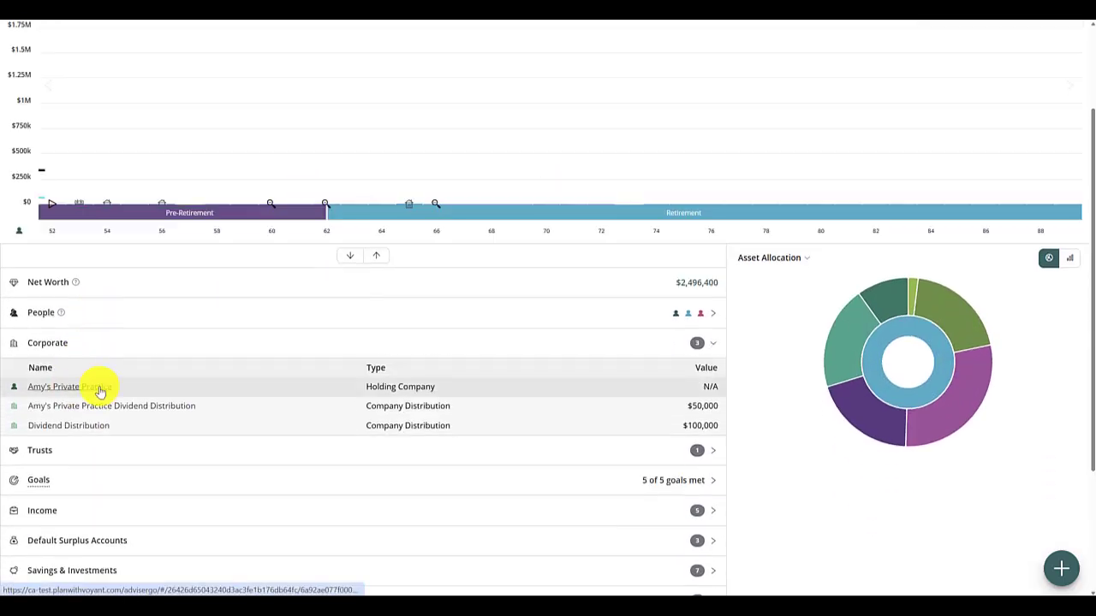
{"action": "left_click", "coordinate": [100, 390]}
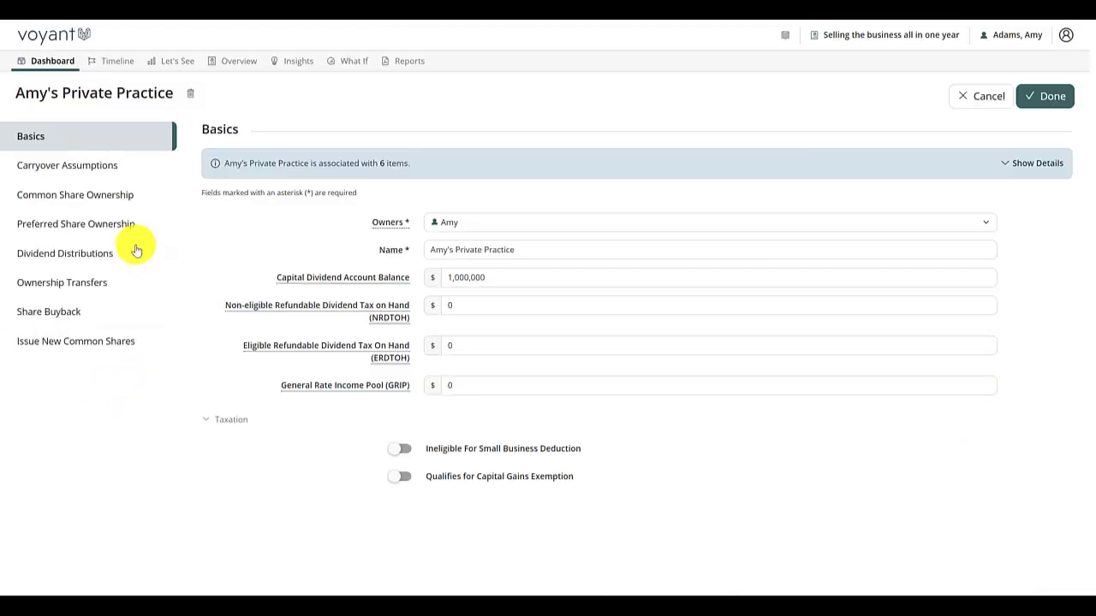
{"action": "left_click", "coordinate": [75, 296]}
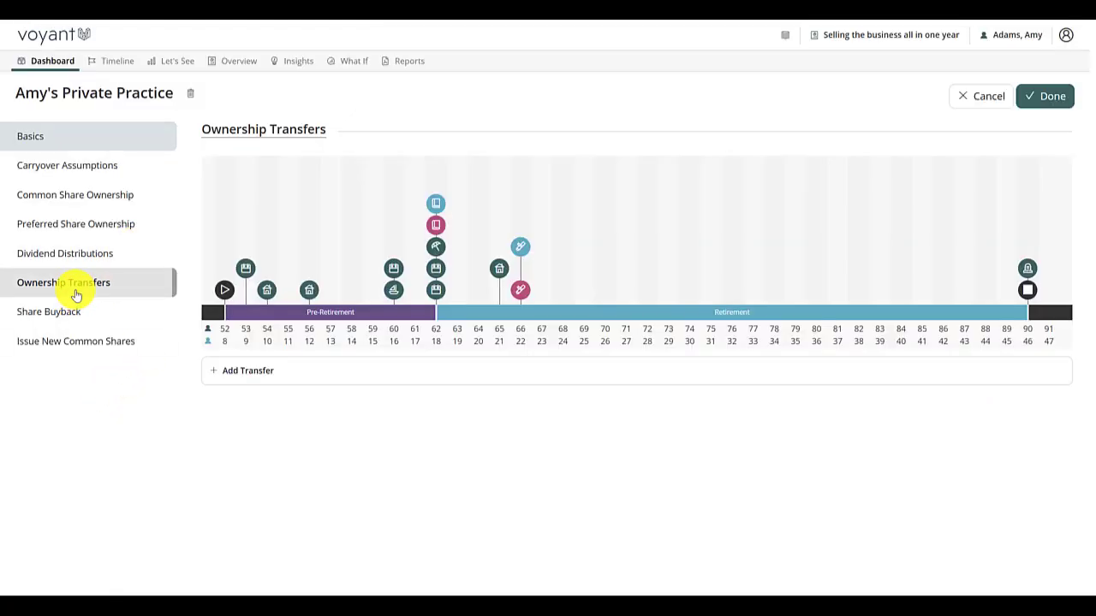
- Add an ownership transfer to the holding company and time it at the owner's Retirement event at age 62
{"action": "left_click", "coordinate": [264, 373]}
{"action": "scroll", "coordinate": [531, 370], "scroll_direction": "down", "scroll_amount": 3}
{"action": "scroll", "coordinate": [491, 254], "scroll_direction": "up", "scroll_amount": 2}
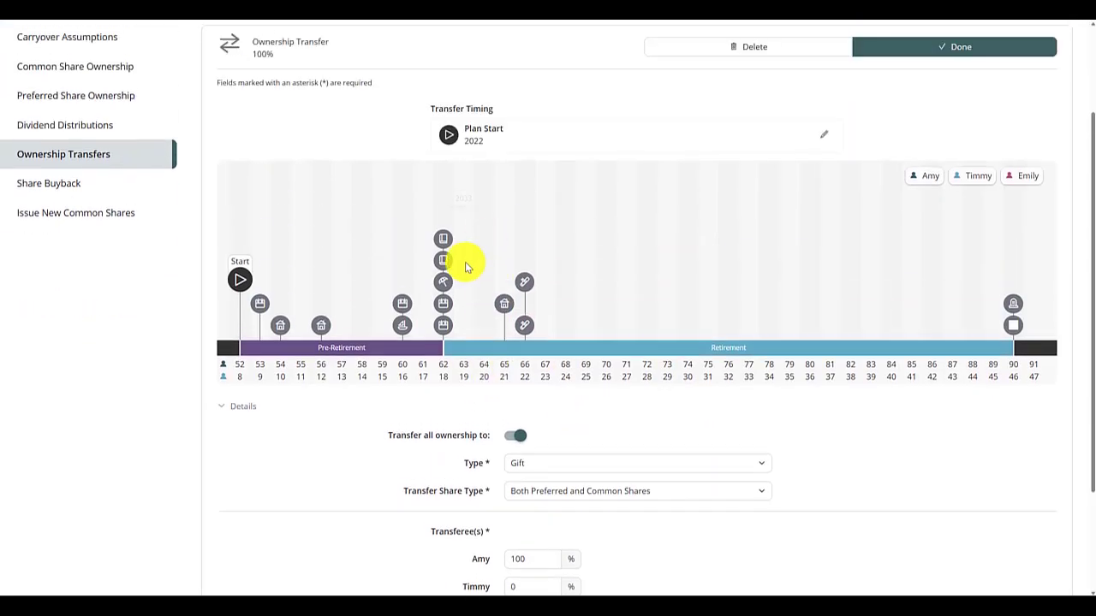
{"action": "mouse_move", "coordinate": [443, 285]}
{"action": "left_mouse_down"}
{"action": "mouse_move", "coordinate": [487, 130]}
{"action": "mouse_move", "coordinate": [482, 137]}
{"action": "left_mouse_up"}
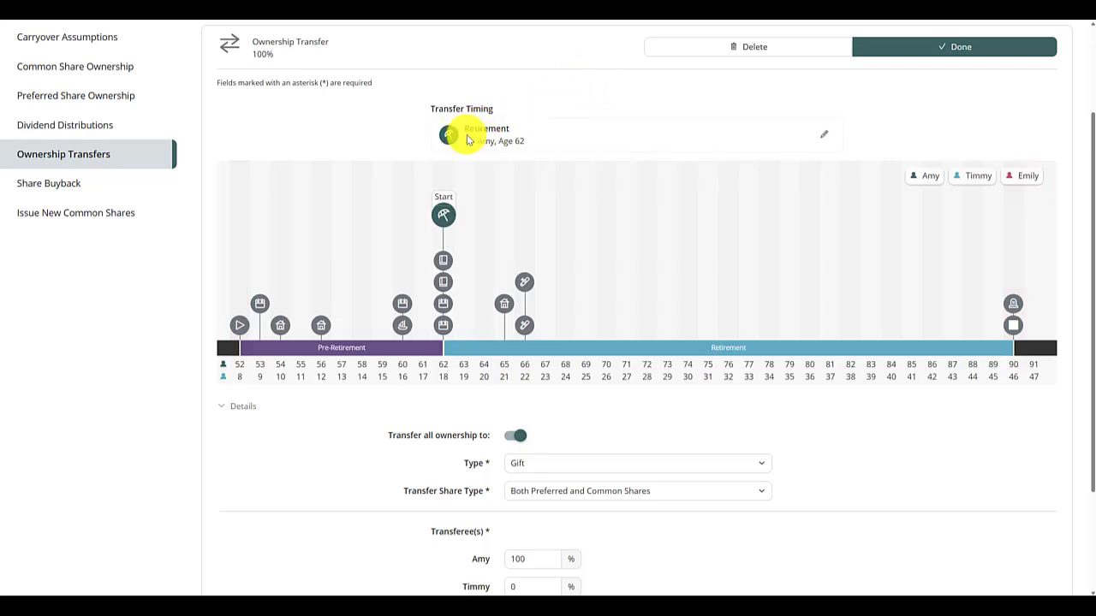
- Set the ownership transfer's type to Sale, then save the transfer and the company
{"action": "scroll", "coordinate": [693, 456], "scroll_direction": "down", "scroll_amount": 2}
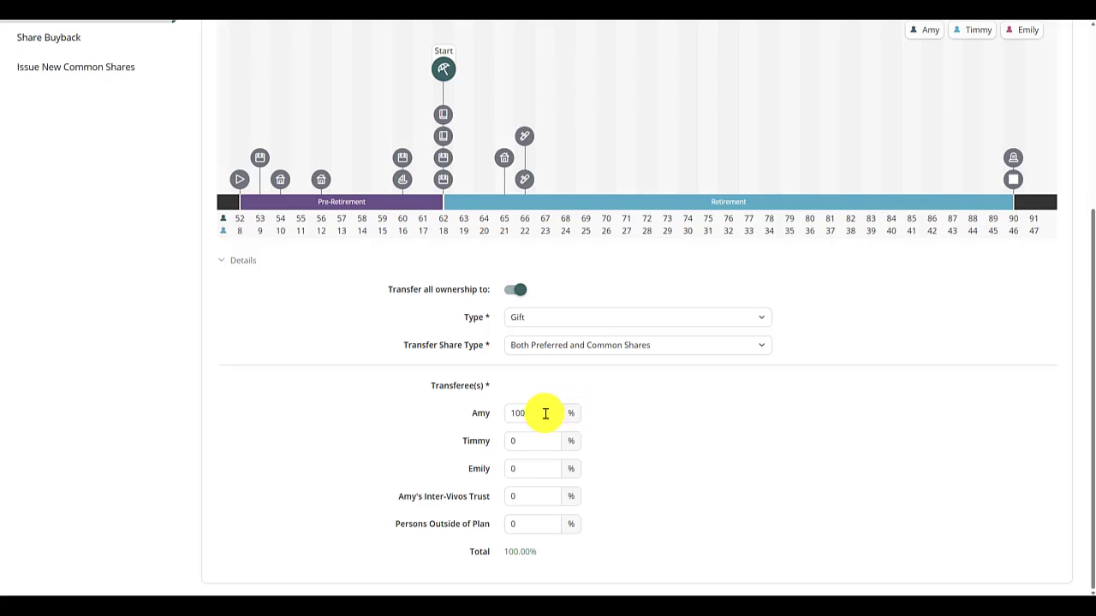
{"action": "left_click", "coordinate": [526, 499]}
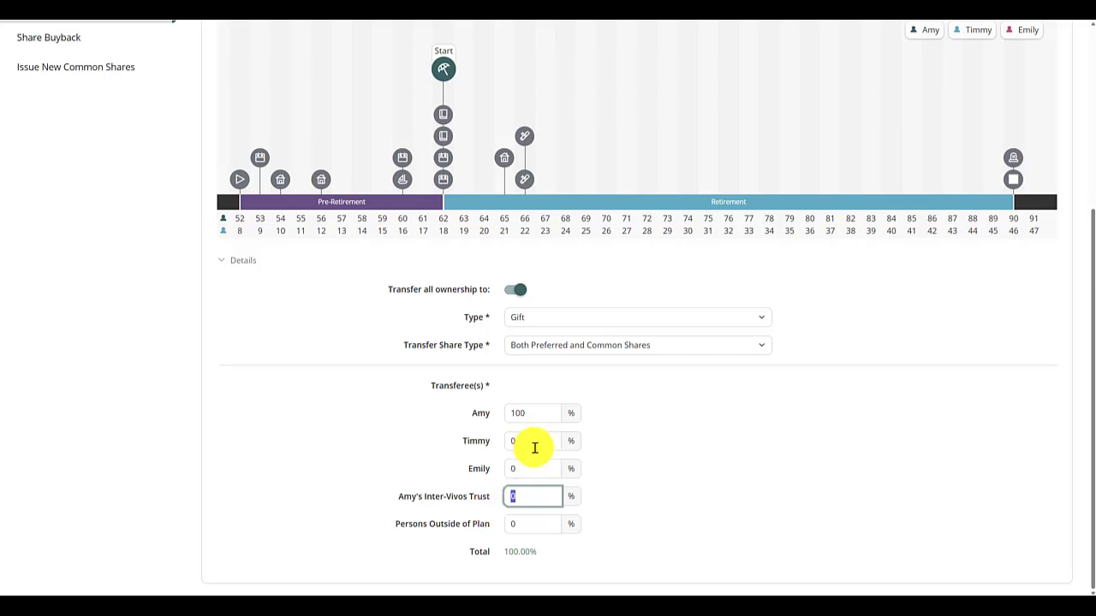
{"action": "left_click", "coordinate": [524, 443]}
{"action": "left_click", "coordinate": [519, 469]}
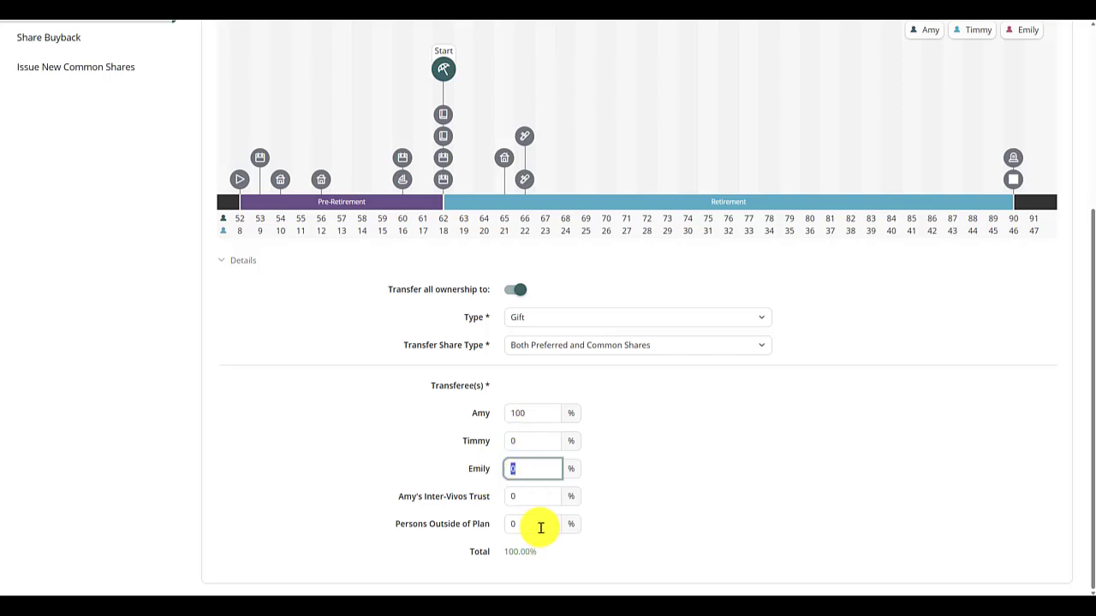
{"action": "left_click", "coordinate": [543, 315]}
{"action": "left_click", "coordinate": [529, 356]}
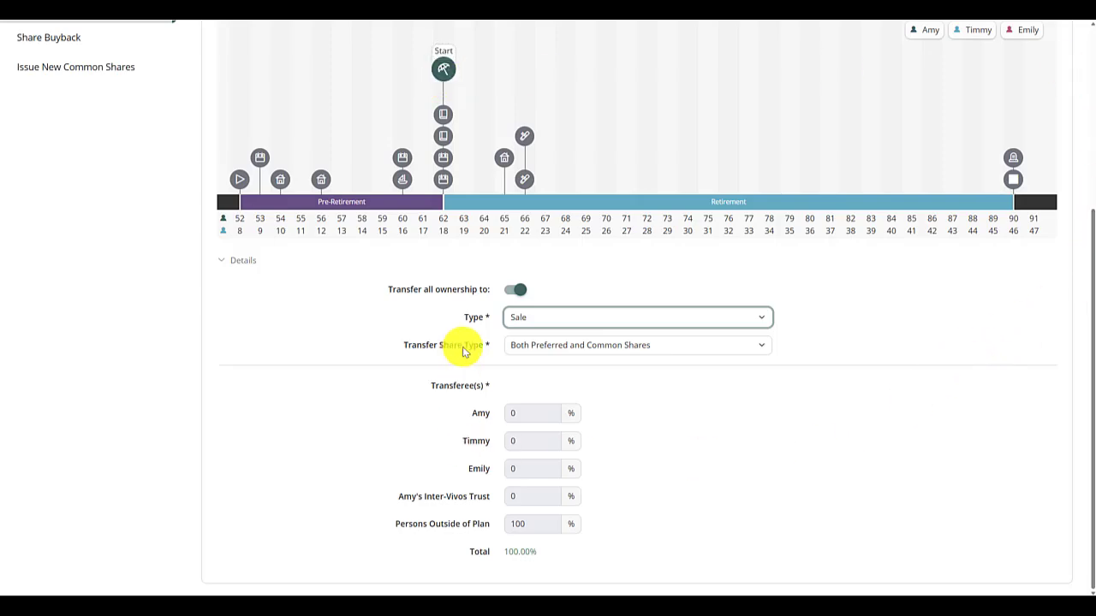
{"action": "scroll", "coordinate": [900, 480], "scroll_direction": "up", "scroll_amount": 5}
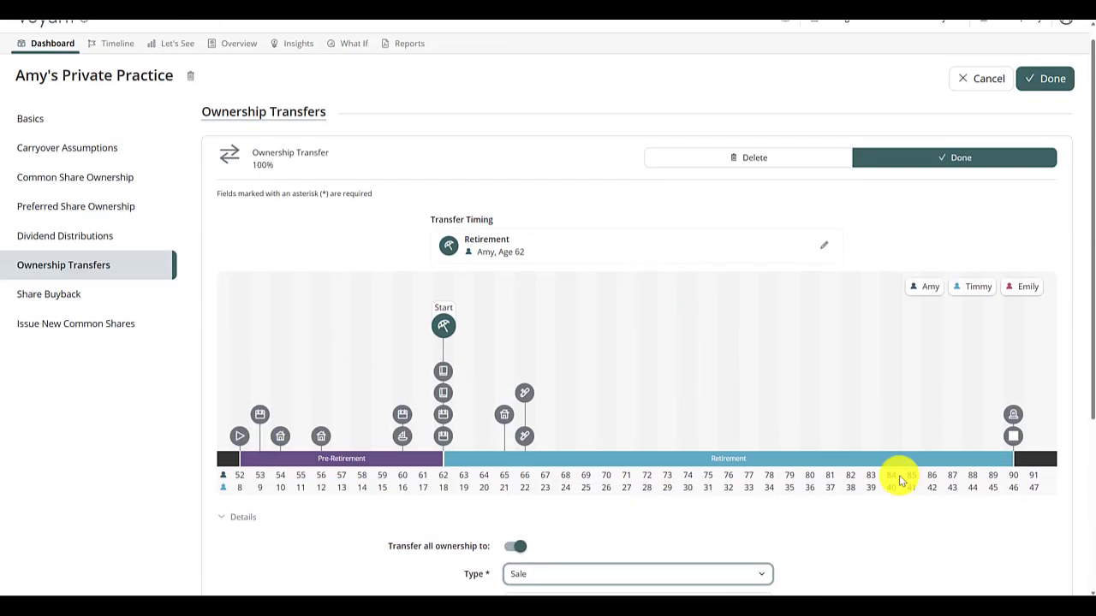
{"action": "left_click", "coordinate": [1027, 180]}
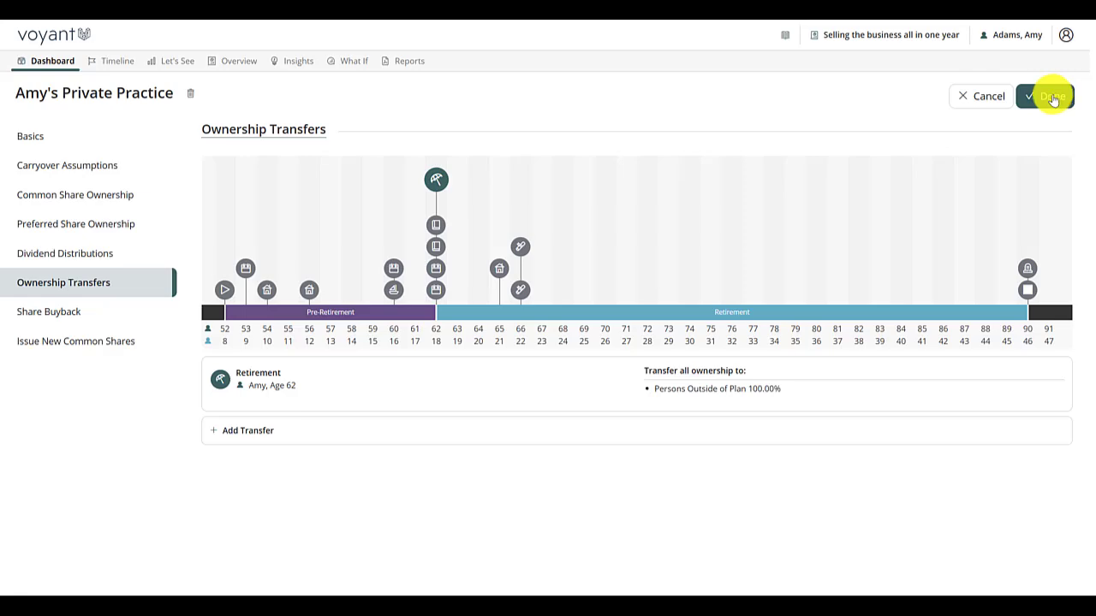
{"action": "left_click", "coordinate": [1053, 100]}
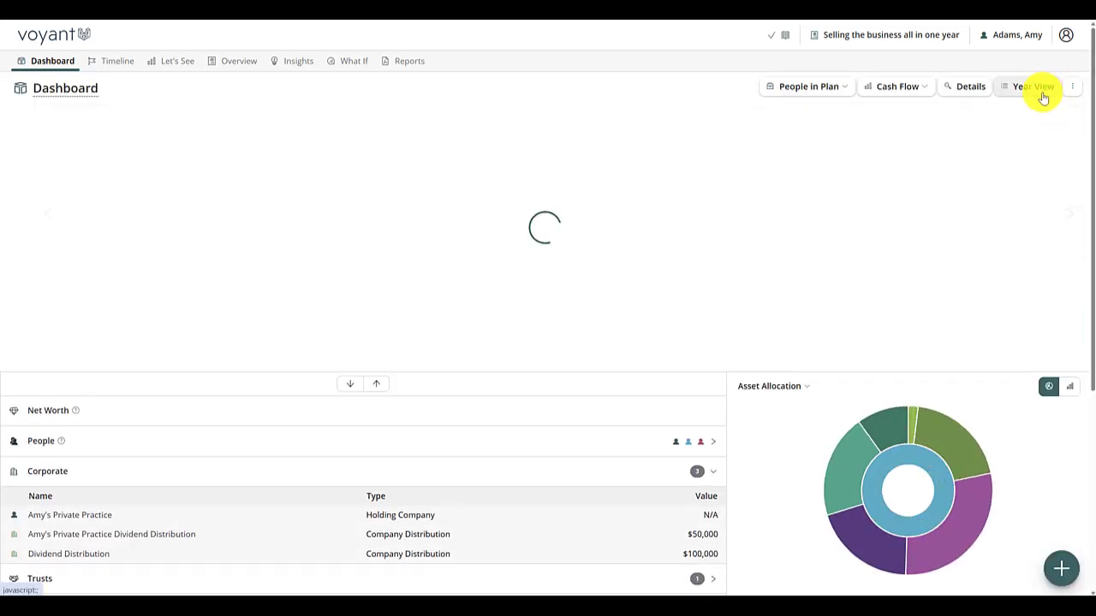
- Open the year view for 2032, the retirement year, and show that year's investments
{"action": "scroll", "coordinate": [254, 396], "scroll_direction": "down", "scroll_amount": 3}
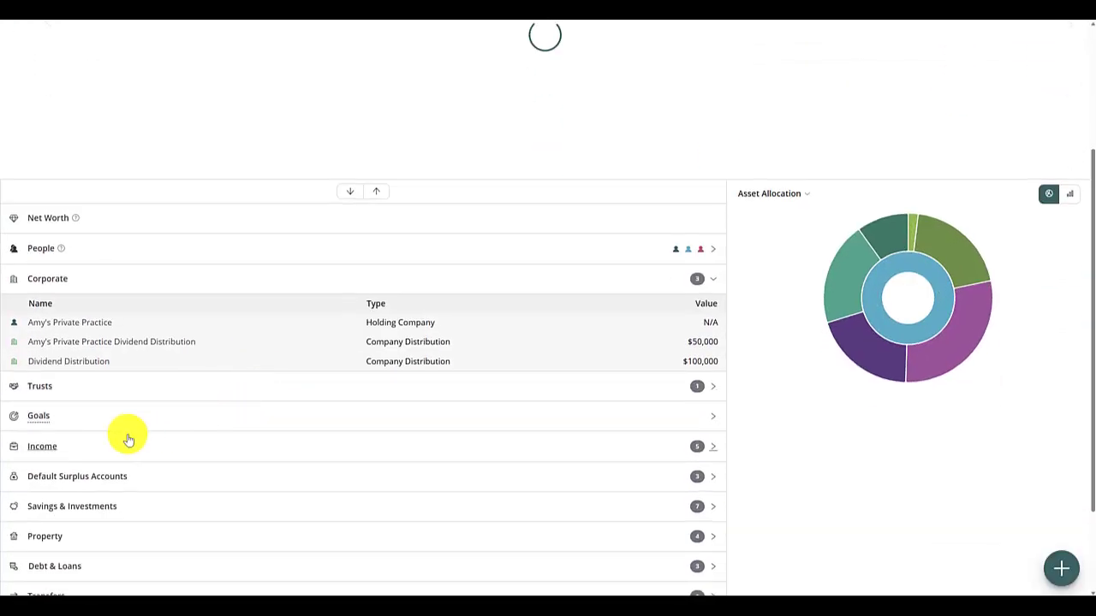
{"action": "scroll", "coordinate": [942, 374], "scroll_direction": "up", "scroll_amount": 3}
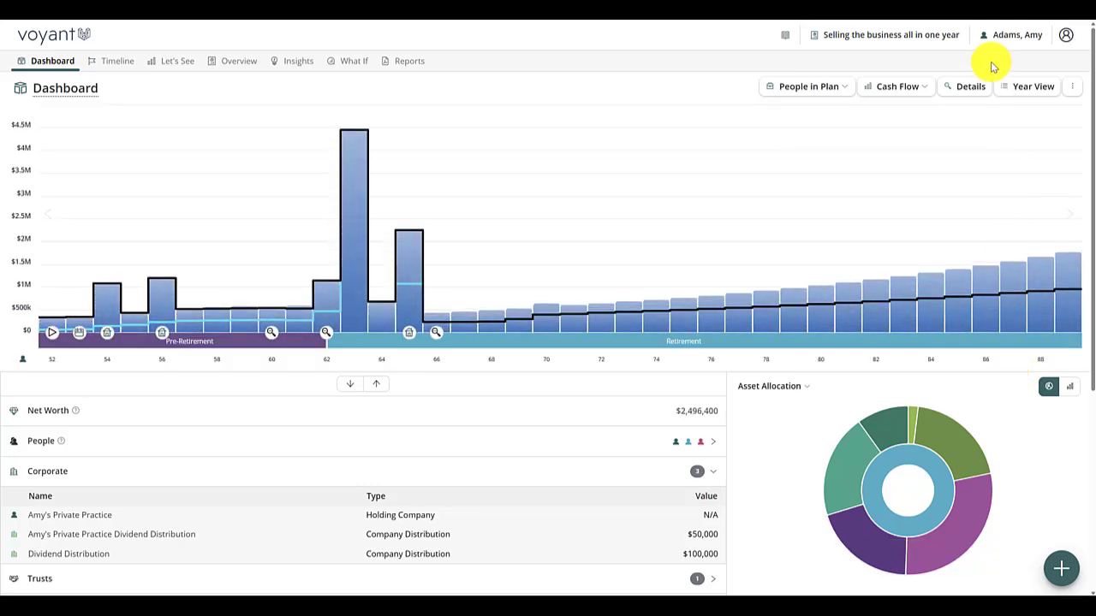
{"action": "left_click", "coordinate": [1036, 87]}
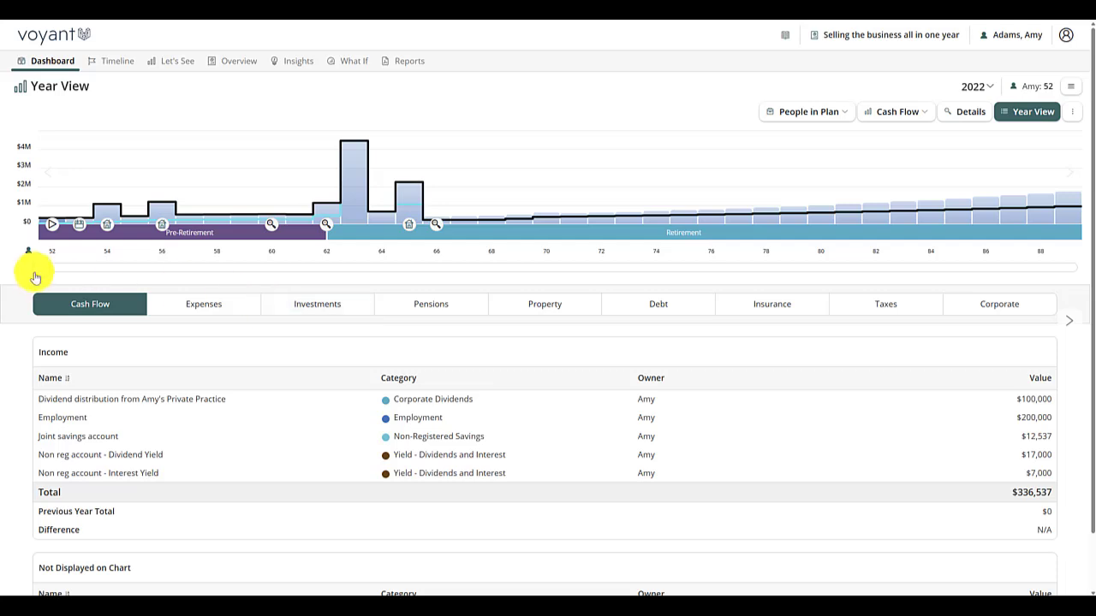
{"action": "left_click_drag", "start_coordinate": [37, 268], "coordinate": [314, 269]}
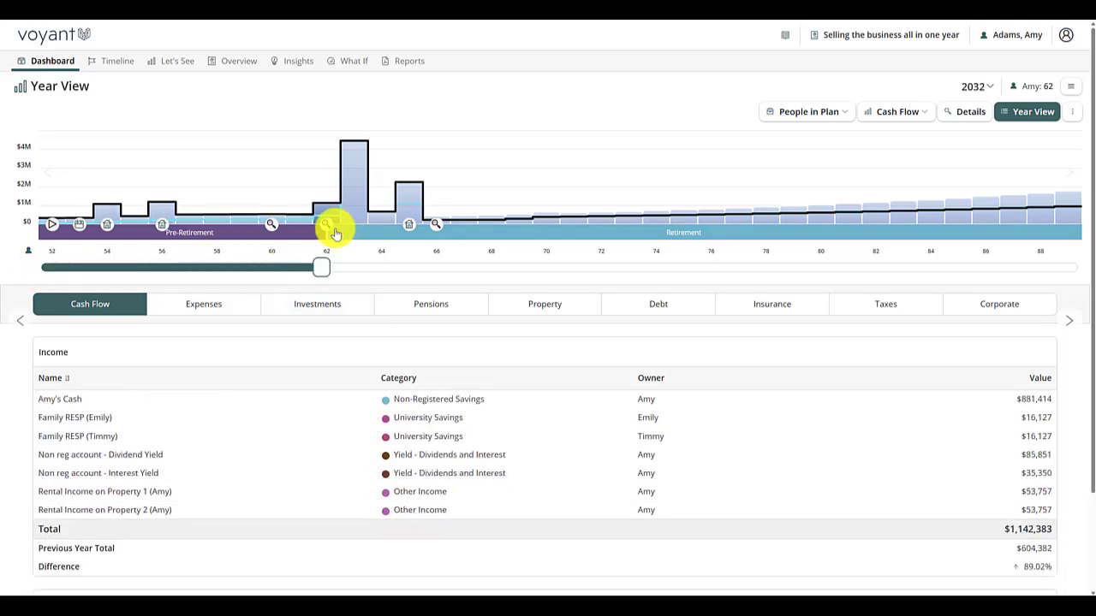
{"action": "mouse_move", "coordinate": [325, 227]}
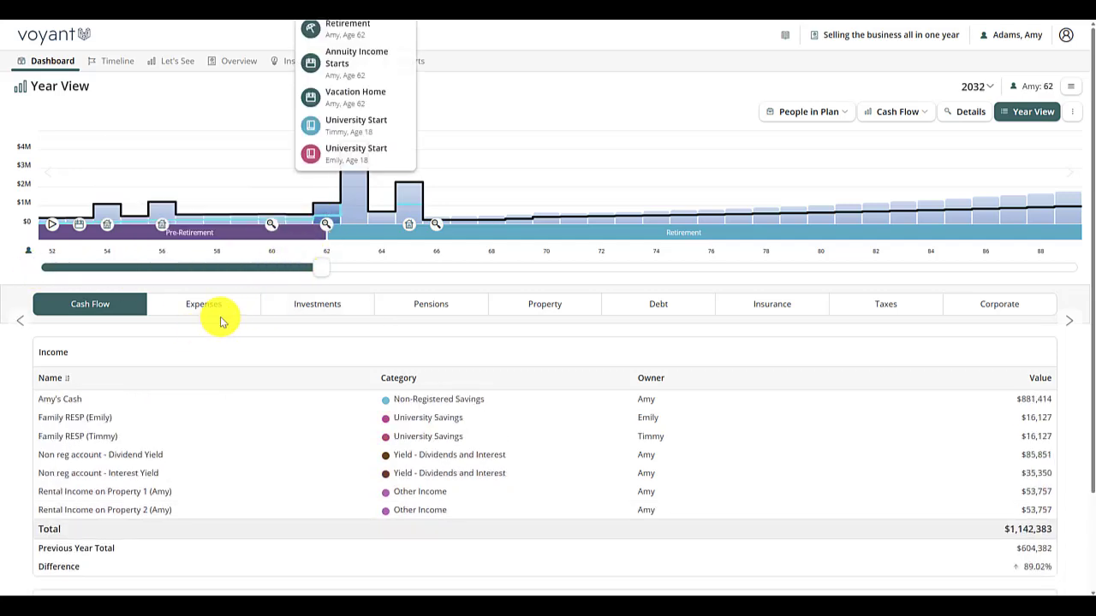
{"action": "left_click", "coordinate": [342, 315]}
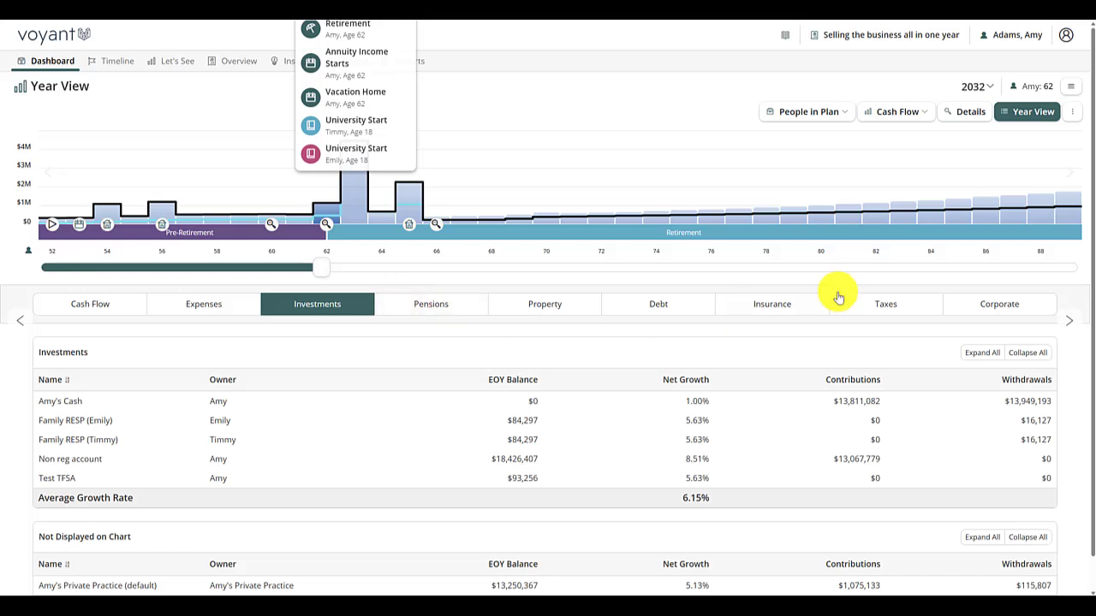
- Review the 2032 tax breakdown down to the taxes due
{"action": "left_click", "coordinate": [905, 307]}
{"action": "scroll", "coordinate": [782, 403], "scroll_direction": "down", "scroll_amount": 3}
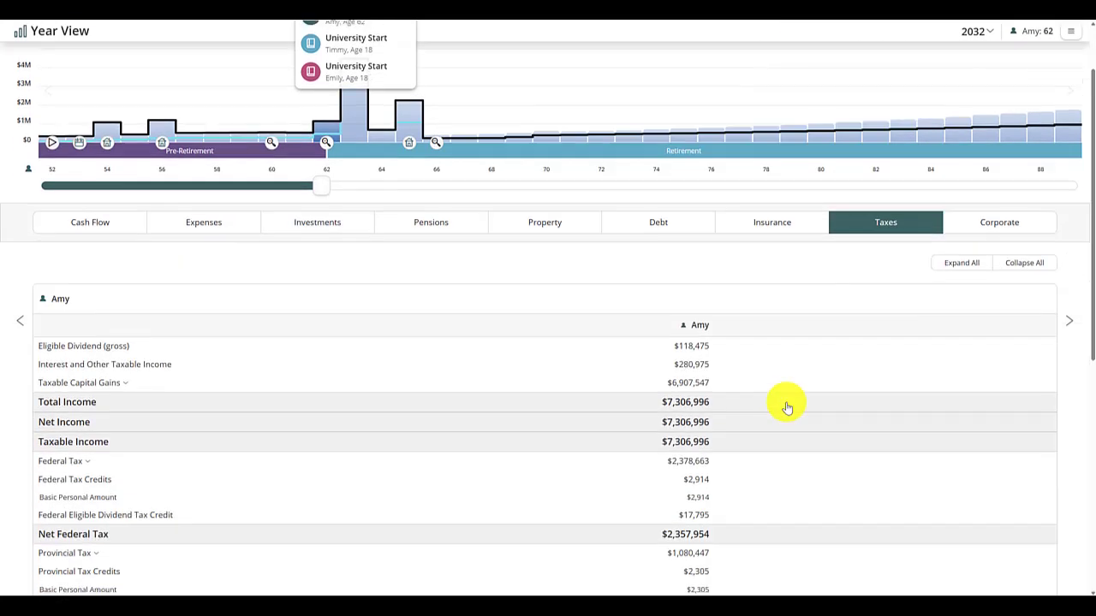
{"action": "scroll", "coordinate": [788, 407], "scroll_direction": "down", "scroll_amount": 2}
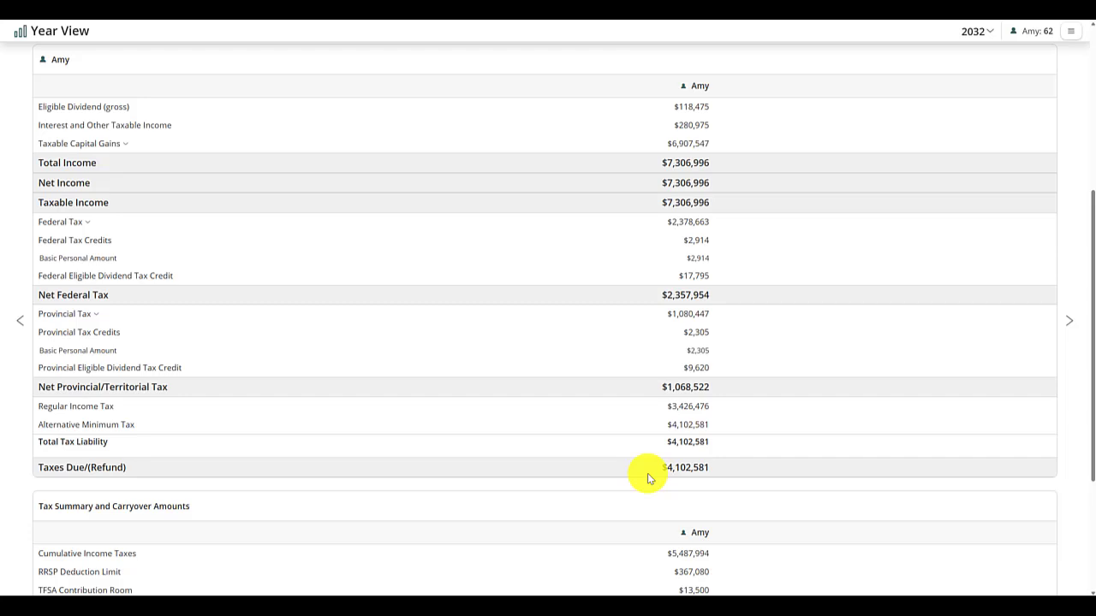
{"action": "scroll", "coordinate": [651, 473], "scroll_direction": "up", "scroll_amount": 5}
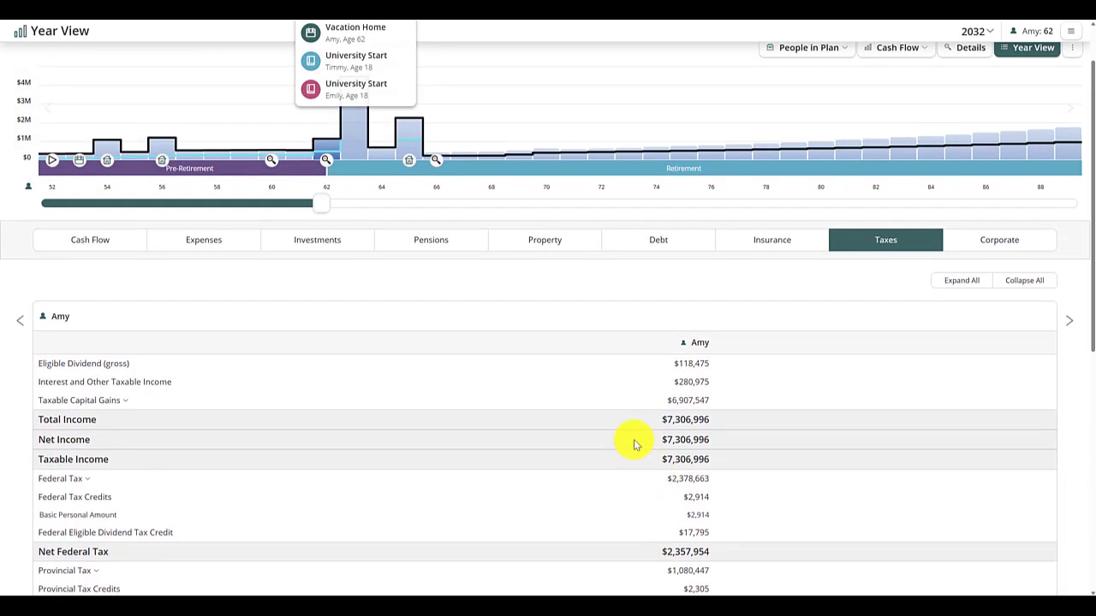
- Compare the expenses for 2033 with those for 2032
{"action": "left_click_drag", "start_coordinate": [320, 211], "coordinate": [337, 209]}
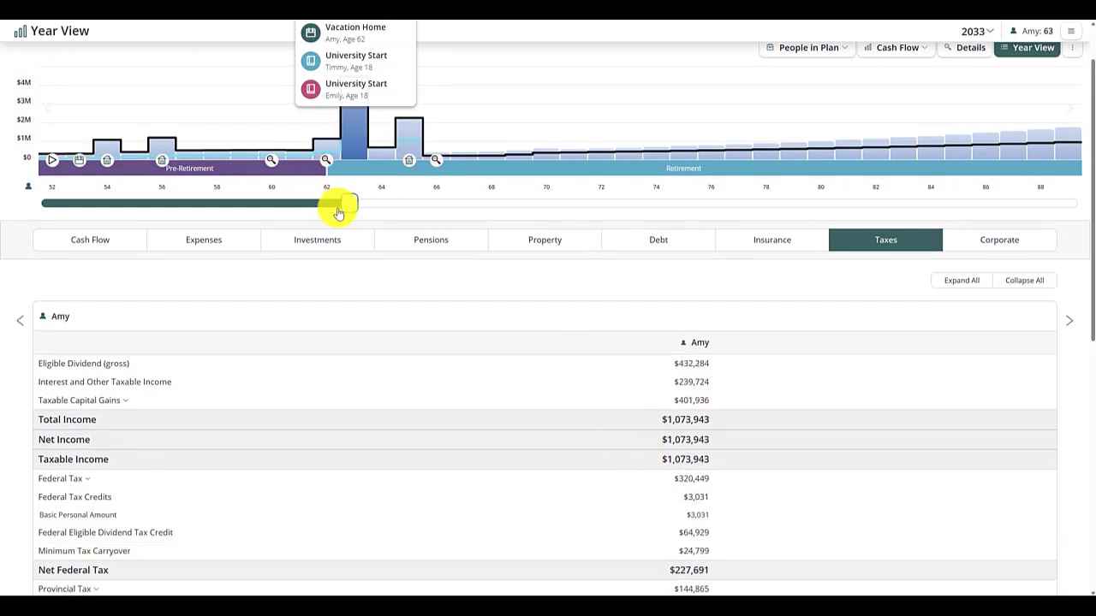
{"action": "left_click", "coordinate": [203, 246]}
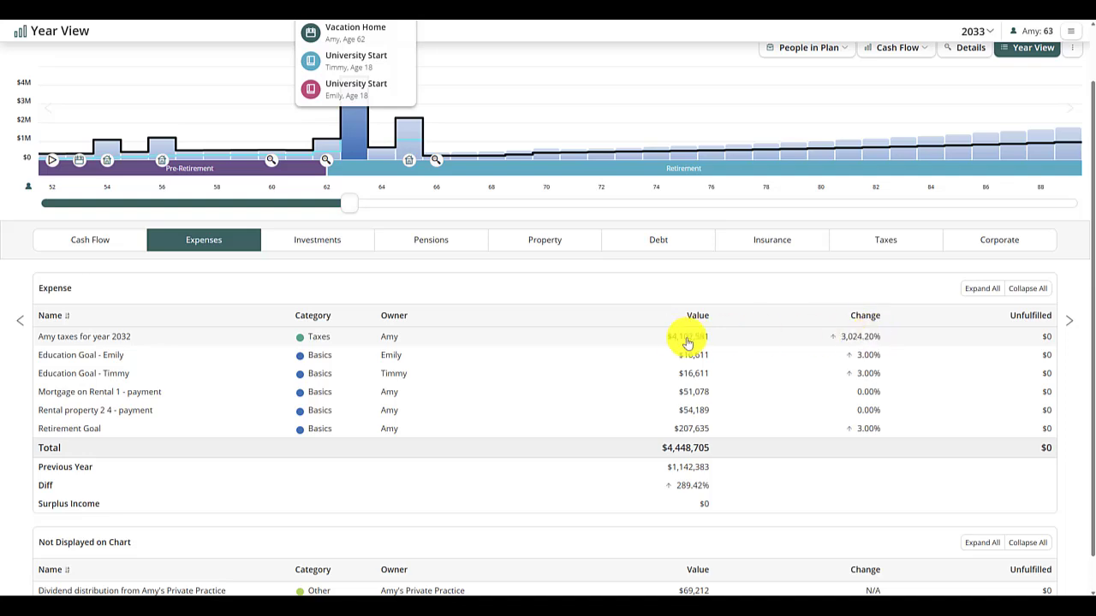
{"action": "left_click_drag", "start_coordinate": [349, 203], "coordinate": [317, 206]}
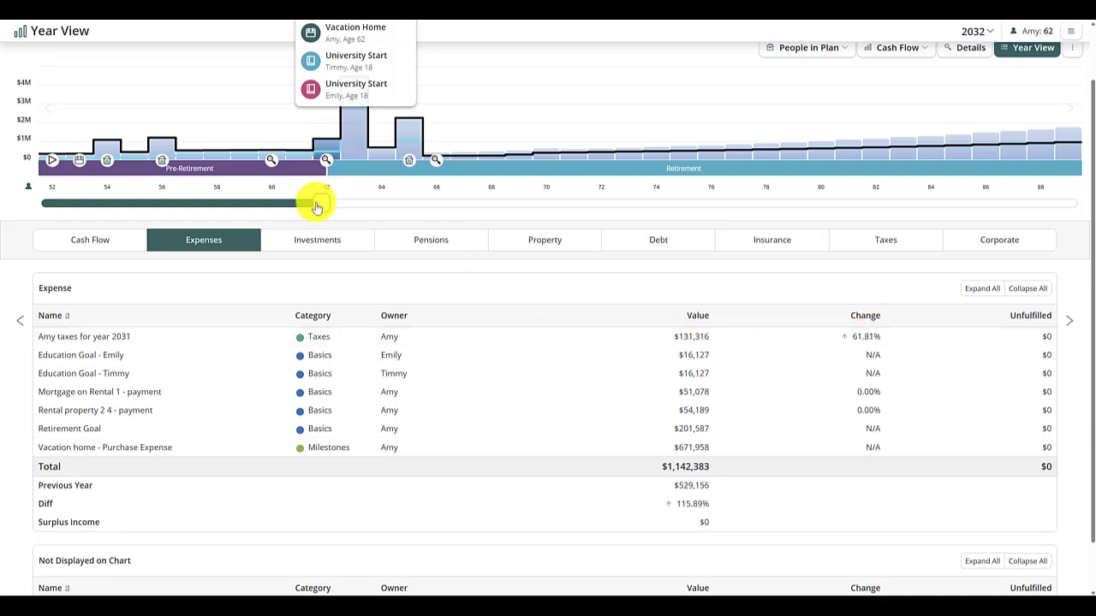
- Expand the company's corporate details for 2032 and compare its ownership with the previous year, 2031
{"action": "left_click", "coordinate": [1011, 243]}
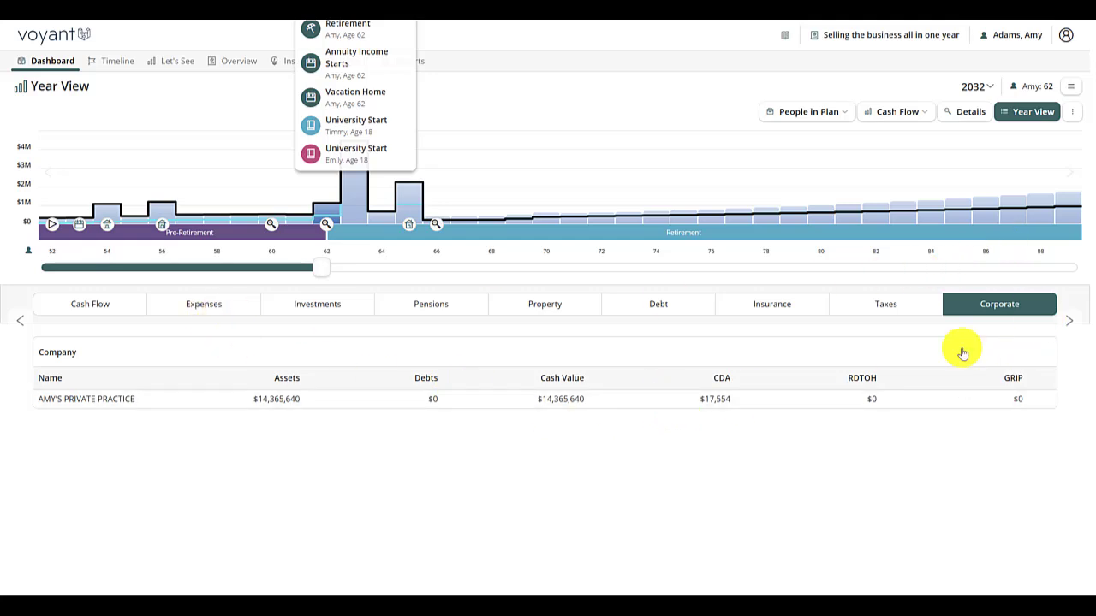
{"action": "left_click", "coordinate": [663, 401]}
{"action": "scroll", "coordinate": [676, 411], "scroll_direction": "down", "scroll_amount": 2}
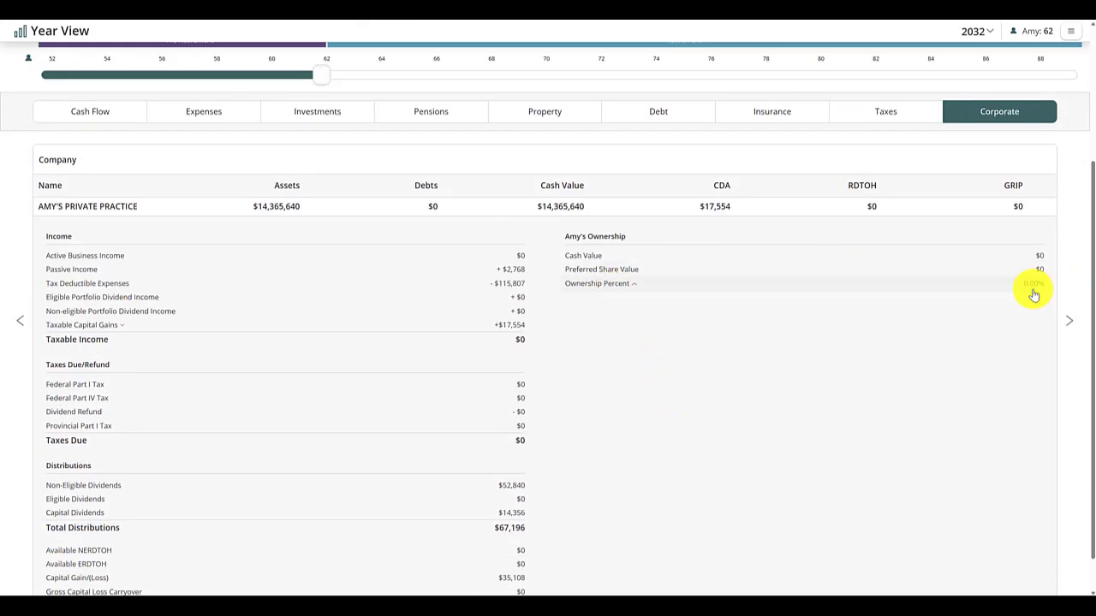
{"action": "left_click", "coordinate": [19, 321]}
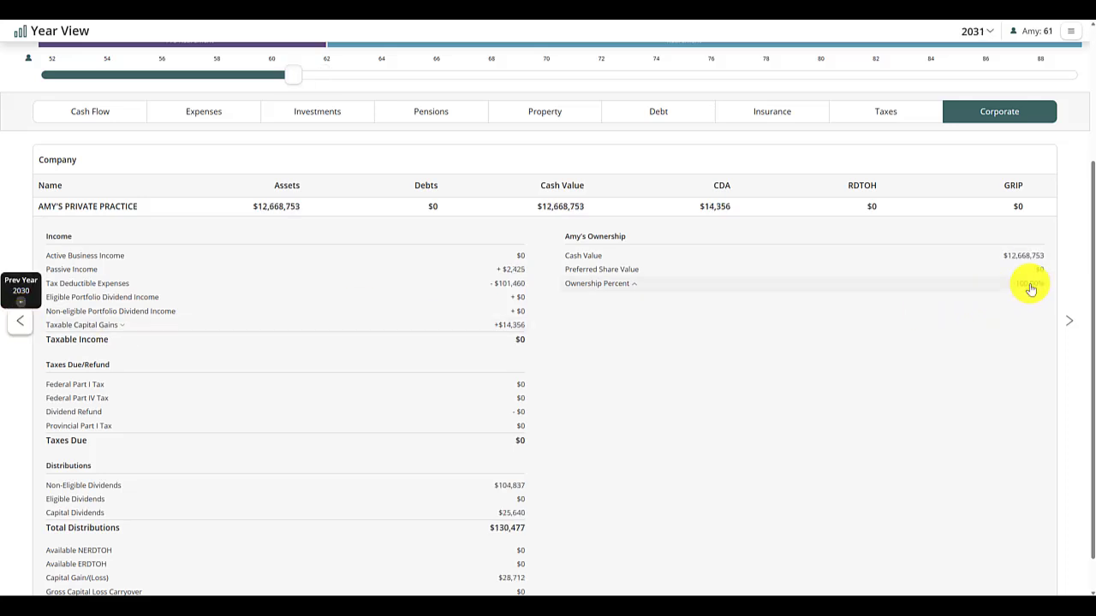
- Switch the chart to Plan Worth with details and inspect the 2032 breakdown
{"action": "scroll", "coordinate": [848, 332], "scroll_direction": "up", "scroll_amount": 3}
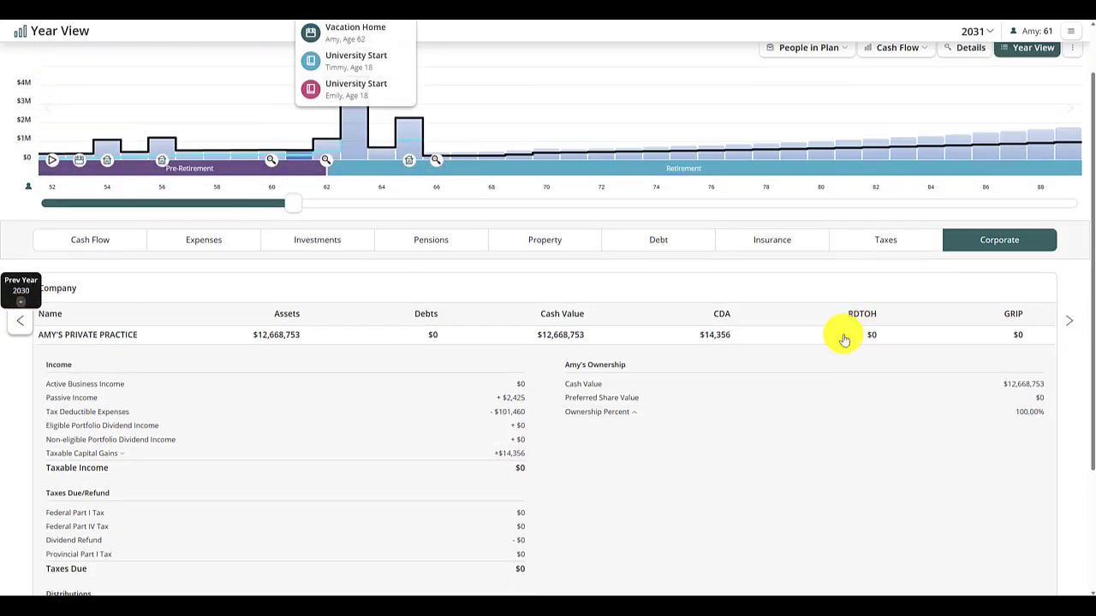
{"action": "scroll", "coordinate": [797, 360], "scroll_direction": "up", "scroll_amount": 2}
{"action": "mouse_move", "coordinate": [896, 114]}
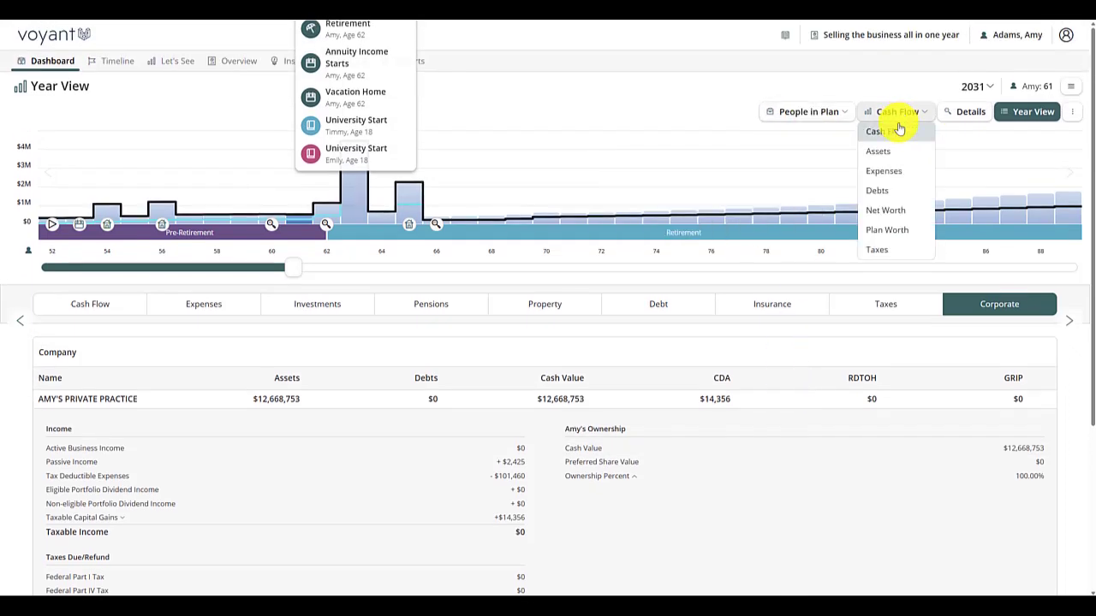
{"action": "left_click", "coordinate": [890, 231]}
{"action": "mouse_move", "coordinate": [308, 205]}
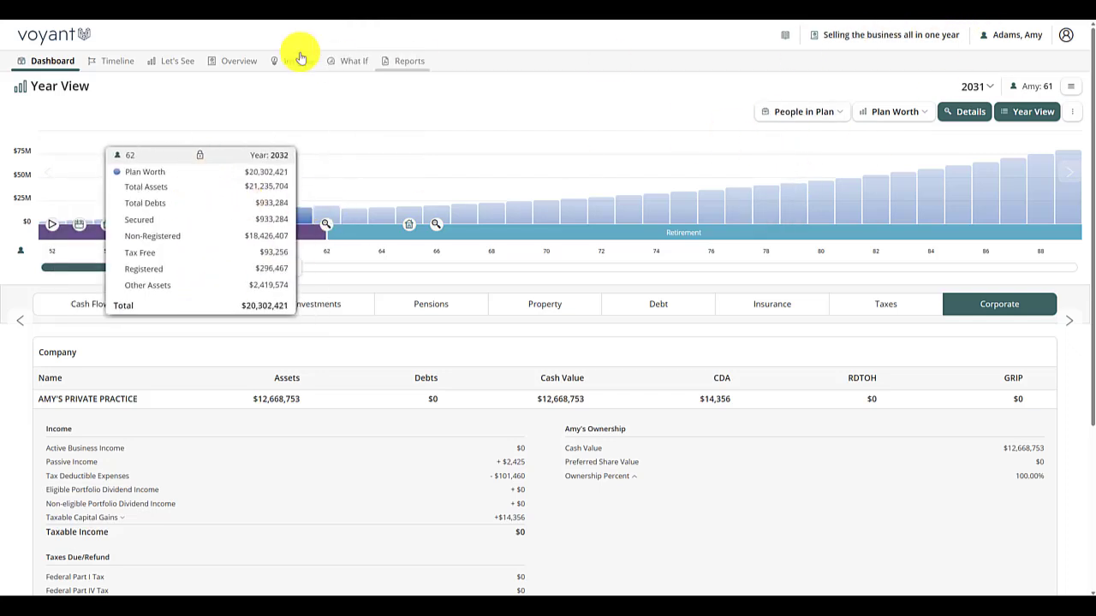
- Create a what-if plan copied from the Base Plan and name it "Selling the business over 3 years"
{"action": "left_click", "coordinate": [372, 69]}
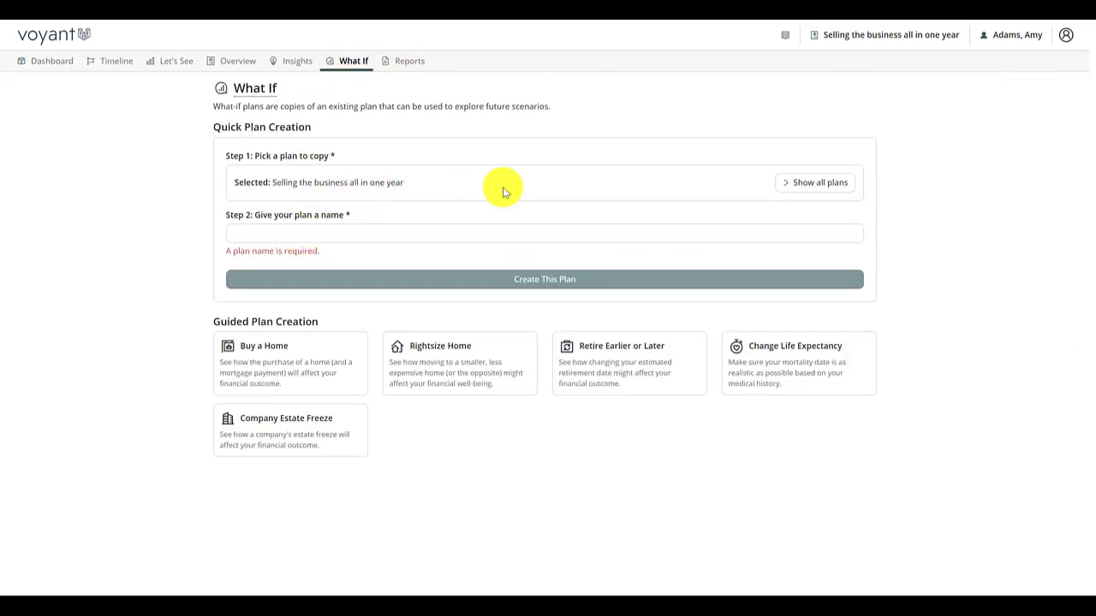
{"action": "left_click", "coordinate": [782, 184]}
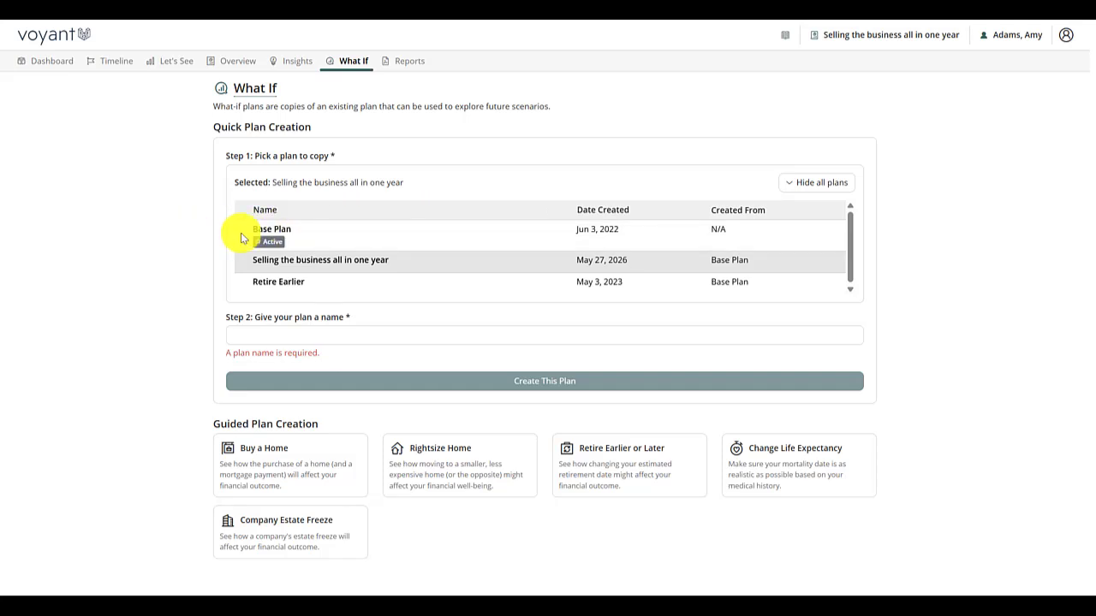
{"action": "left_click", "coordinate": [356, 240]}
{"action": "left_click", "coordinate": [273, 240]}
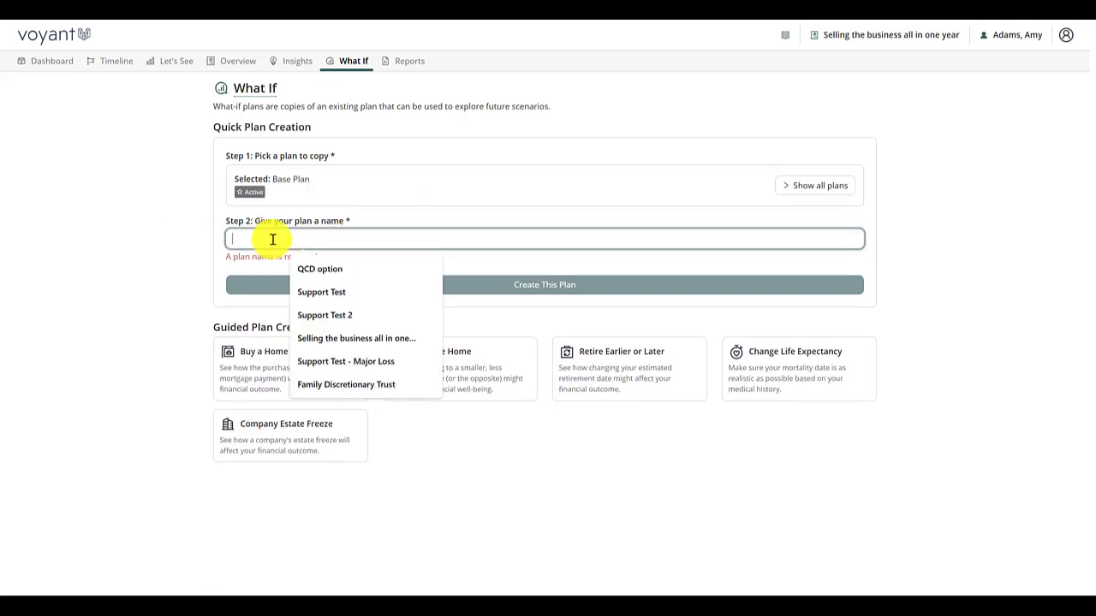
{"action": "type", "text": "Selling th"}
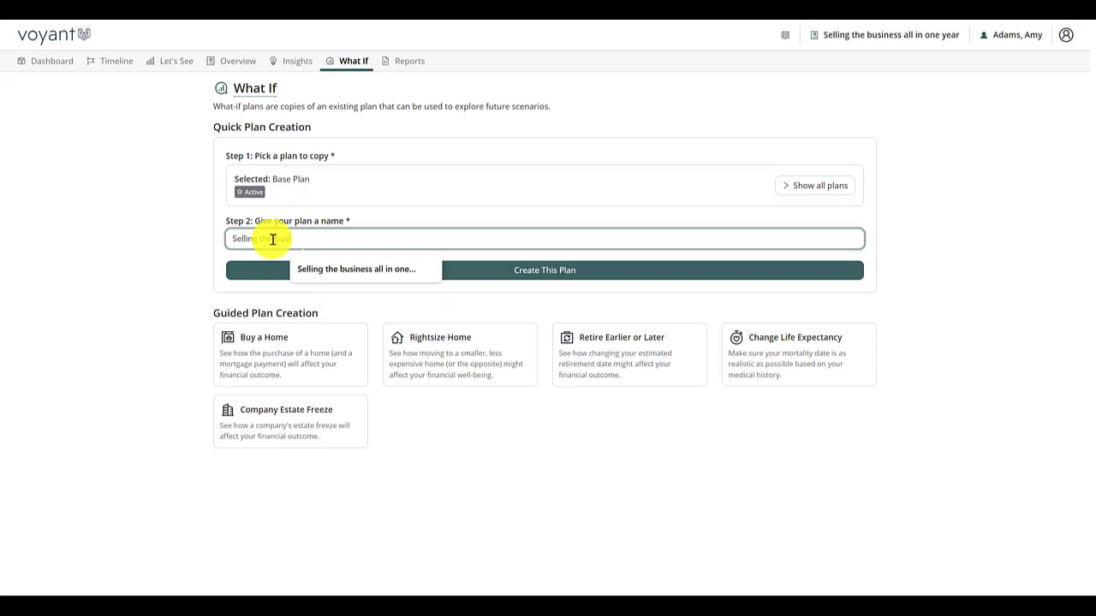
{"action": "type", "text": "e business over 3 y"}
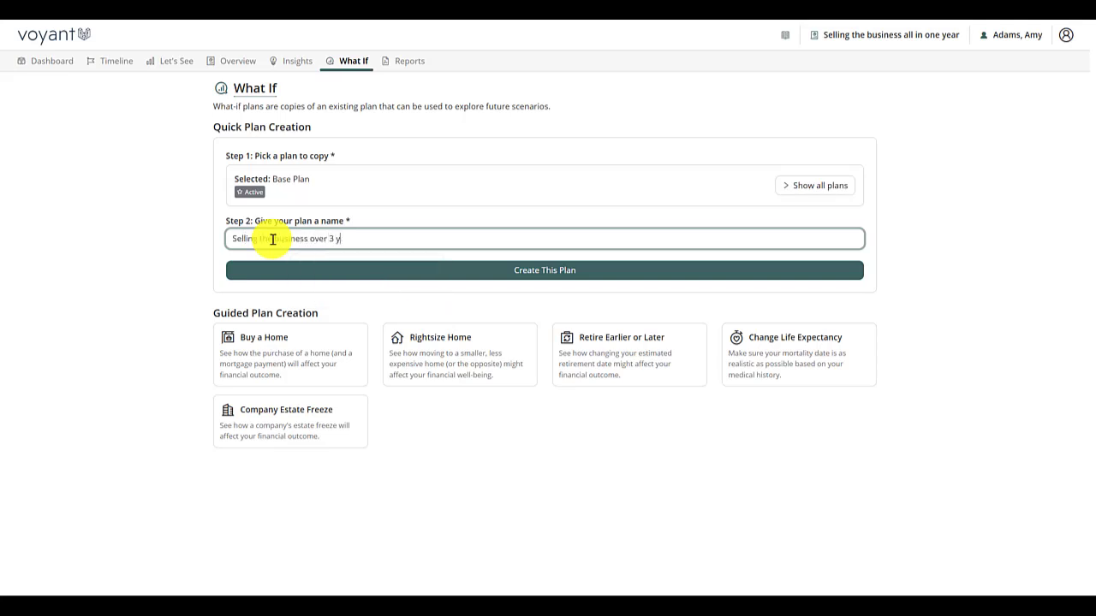
{"action": "type", "text": "ears"}
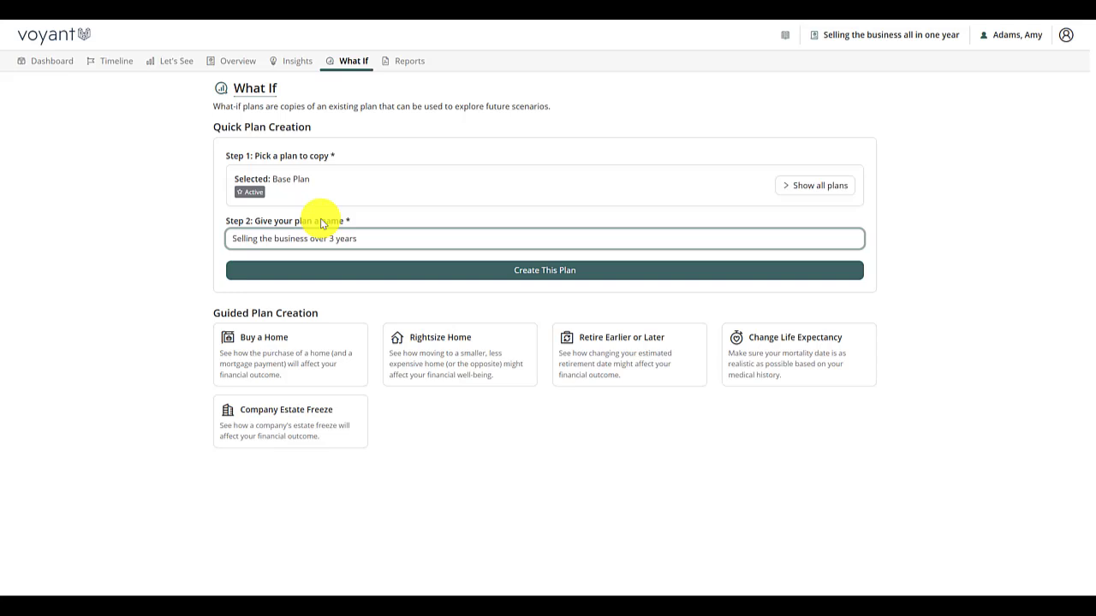
{"action": "left_click", "coordinate": [549, 272]}
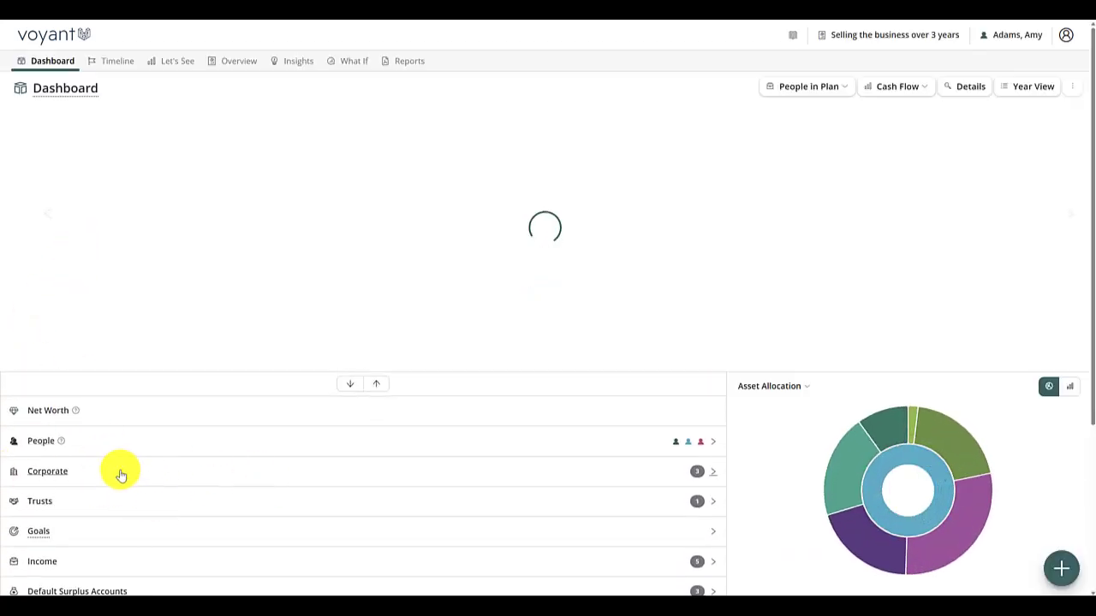
- Add an ownership transfer to the private practice holding company
{"action": "left_click", "coordinate": [121, 473]}
{"action": "left_click", "coordinate": [363, 514]}
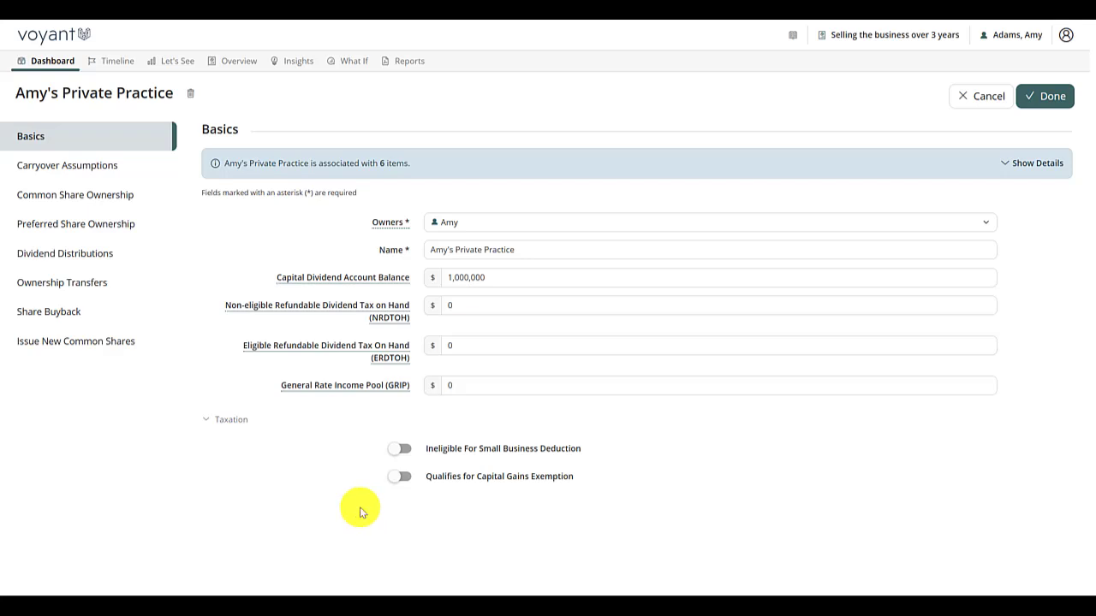
{"action": "left_click", "coordinate": [68, 291]}
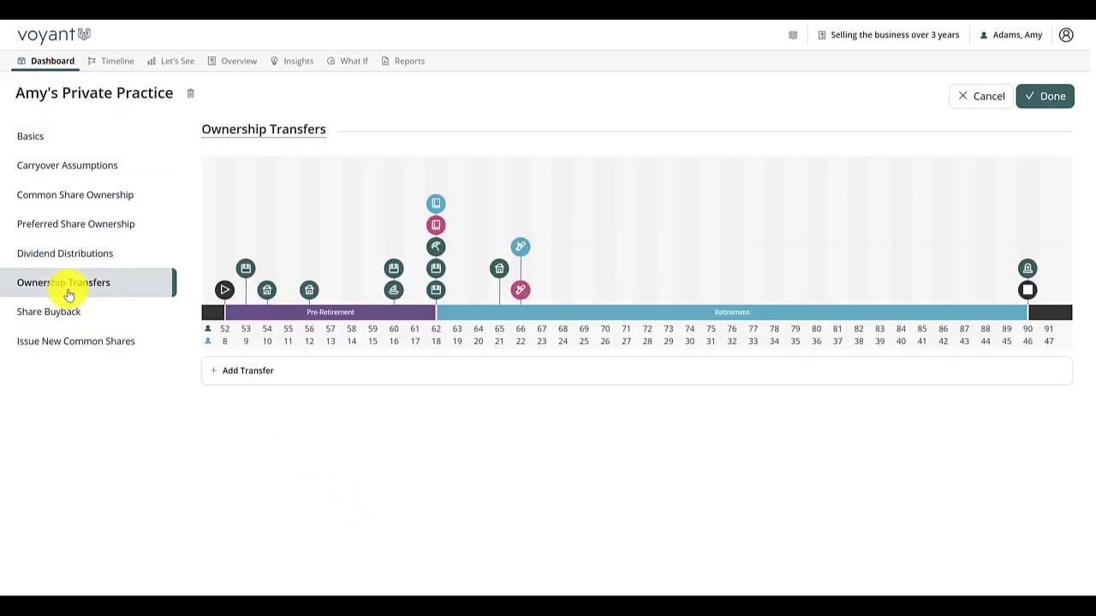
{"action": "left_click", "coordinate": [238, 373]}
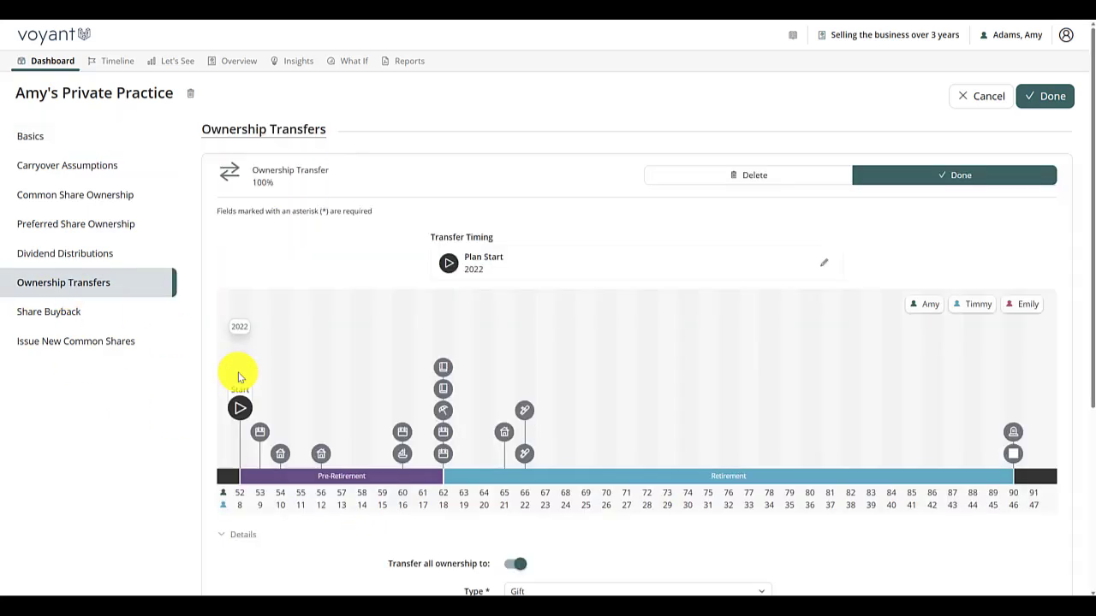
- Set the ownership transfer's type to Sale and turn off the transfer of all ownership
{"action": "scroll", "coordinate": [555, 403], "scroll_direction": "down", "scroll_amount": 3}
{"action": "left_click", "coordinate": [549, 402]}
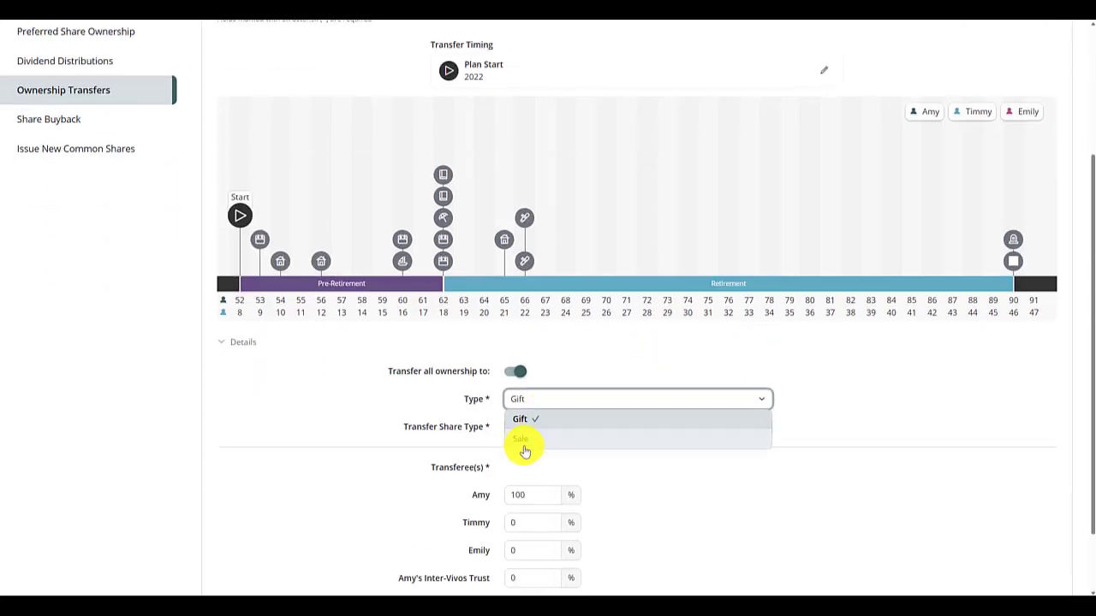
{"action": "left_click", "coordinate": [520, 439]}
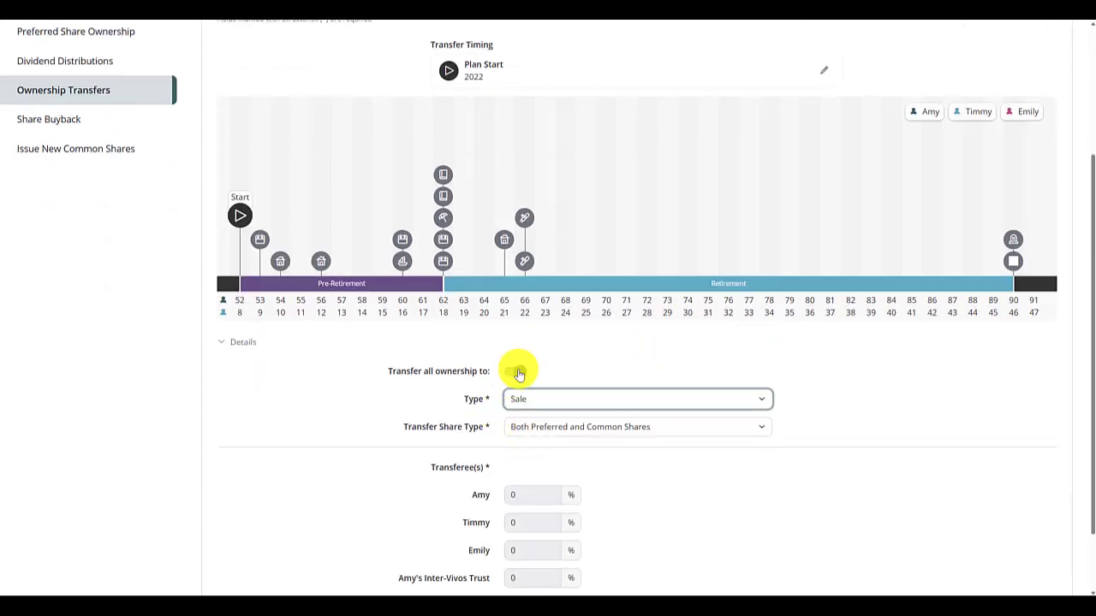
{"action": "left_click", "coordinate": [519, 374]}
{"action": "scroll", "coordinate": [648, 411], "scroll_direction": "down", "scroll_amount": 2}
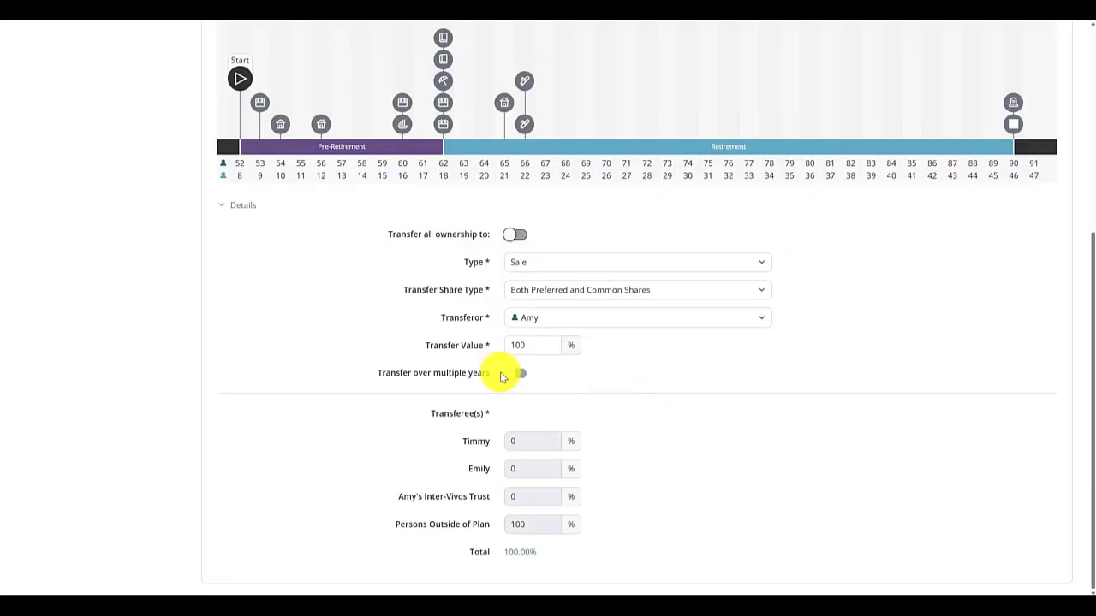
- Spread the transfer over multiple years, setting the number of years to 3
{"action": "double_click", "coordinate": [543, 348]}
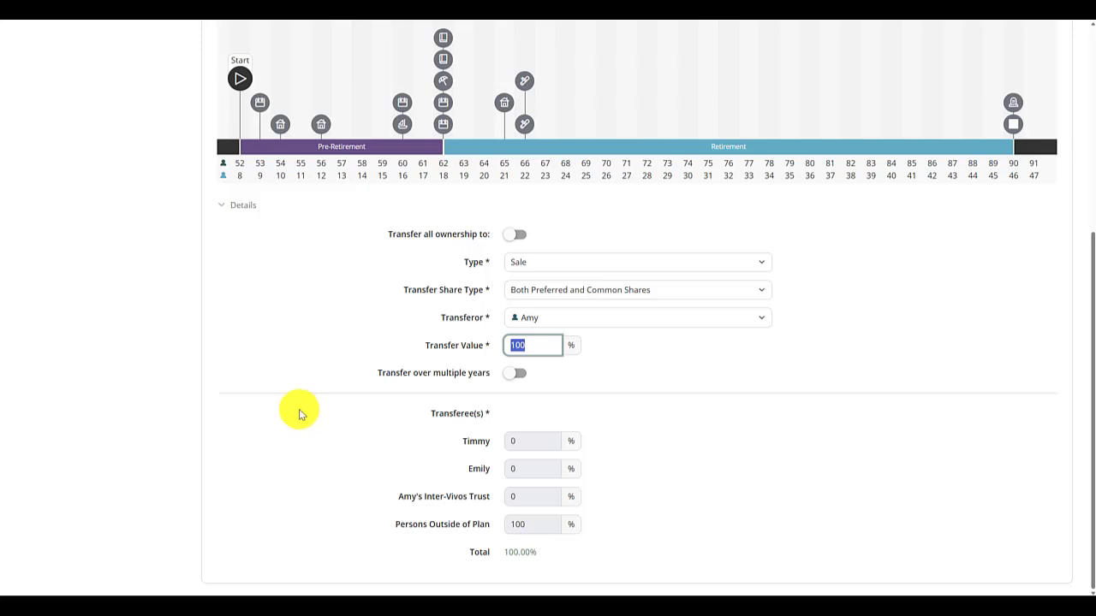
{"action": "left_click", "coordinate": [512, 374]}
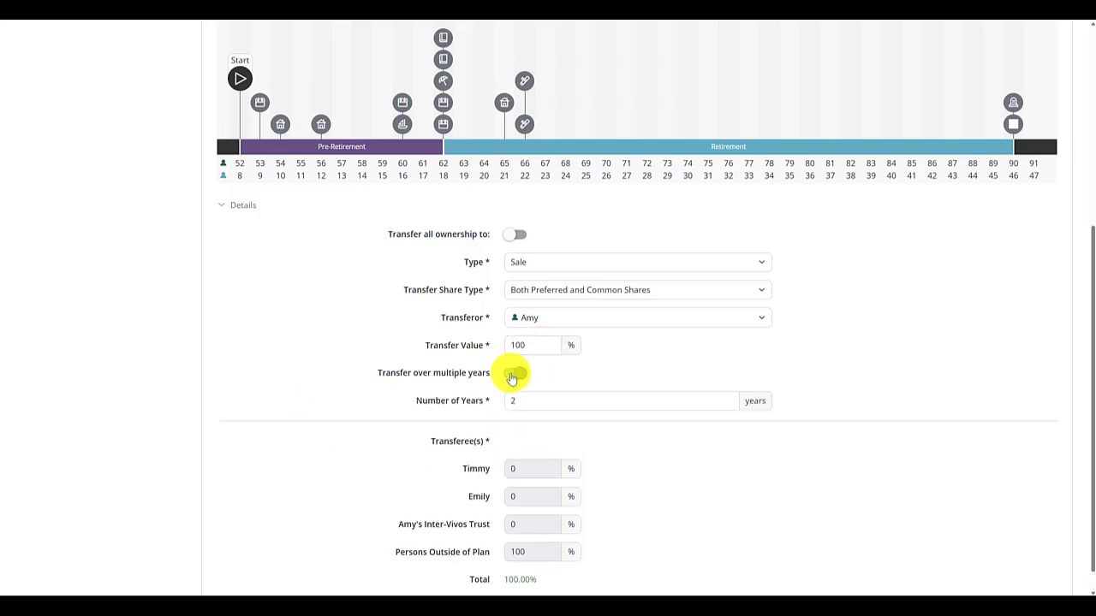
{"action": "double_click", "coordinate": [515, 401]}
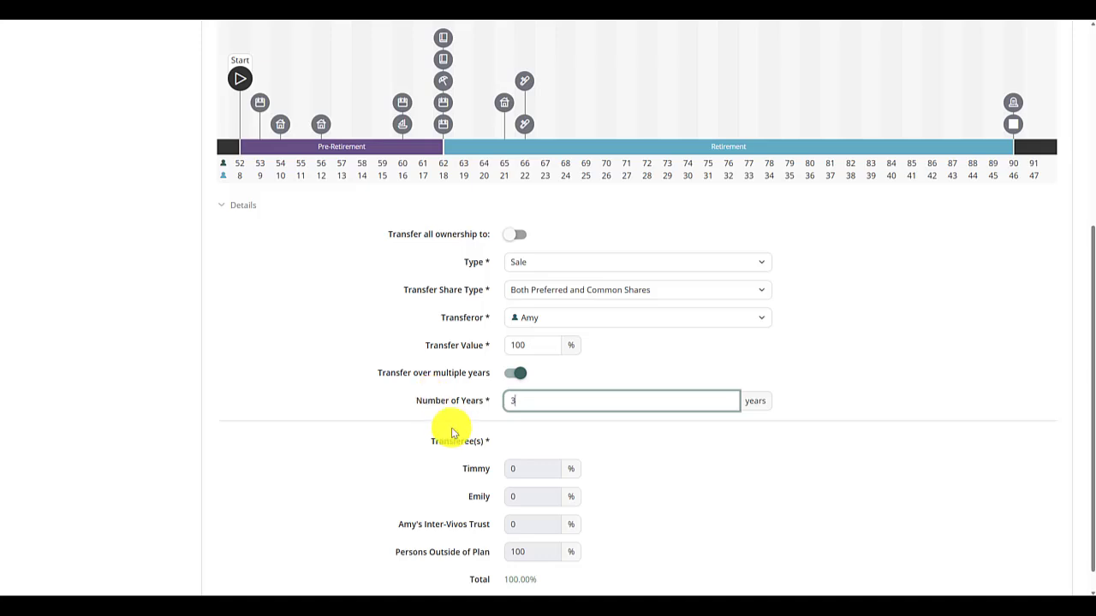
- Set the transfer timing to the Retirement event at age 62 and save the transfer and the company
{"action": "scroll", "coordinate": [505, 445], "scroll_direction": "up", "scroll_amount": 3}
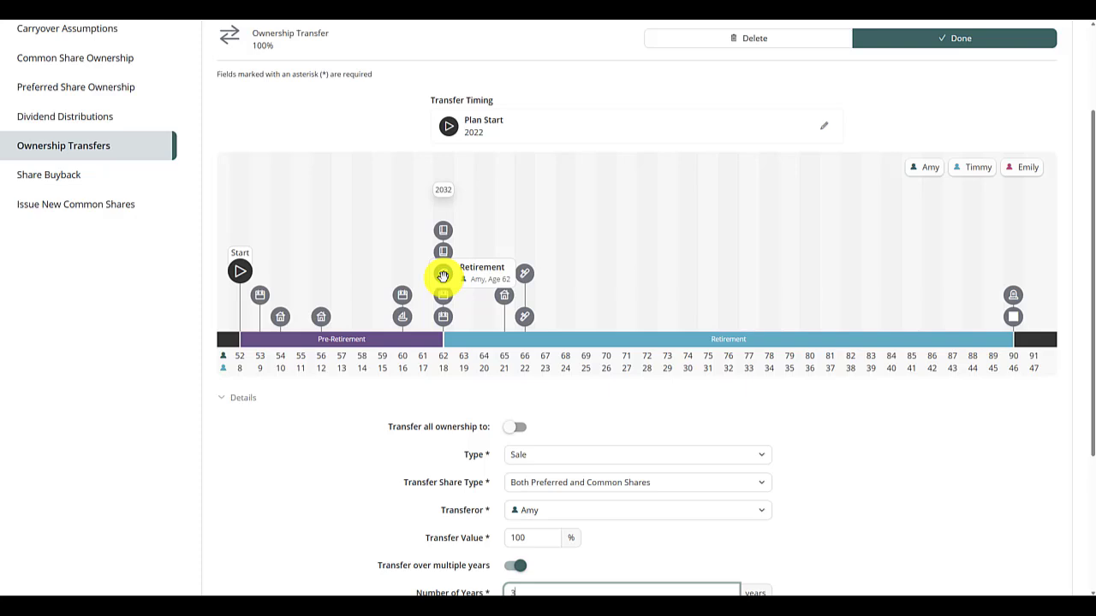
{"action": "left_click_drag", "start_coordinate": [442, 275], "coordinate": [506, 126]}
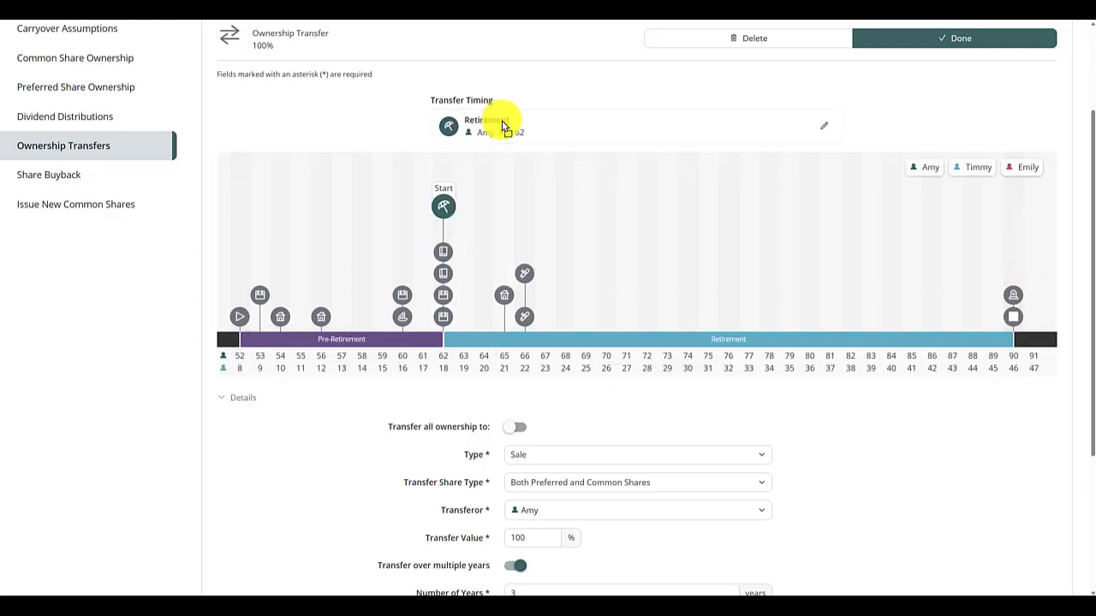
{"action": "left_click", "coordinate": [956, 41]}
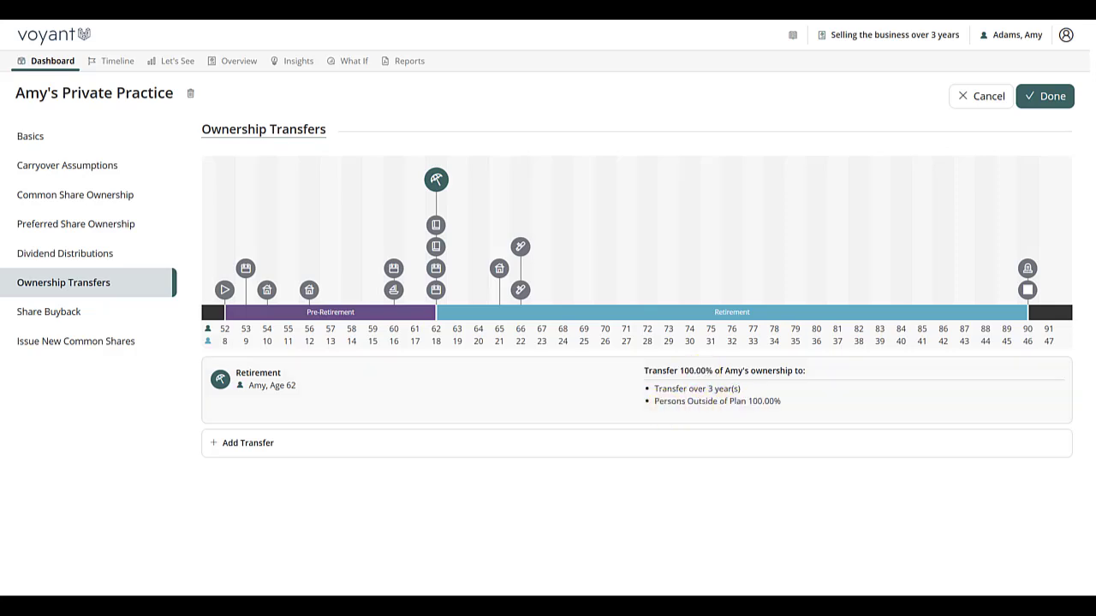
{"action": "left_click", "coordinate": [1044, 95]}
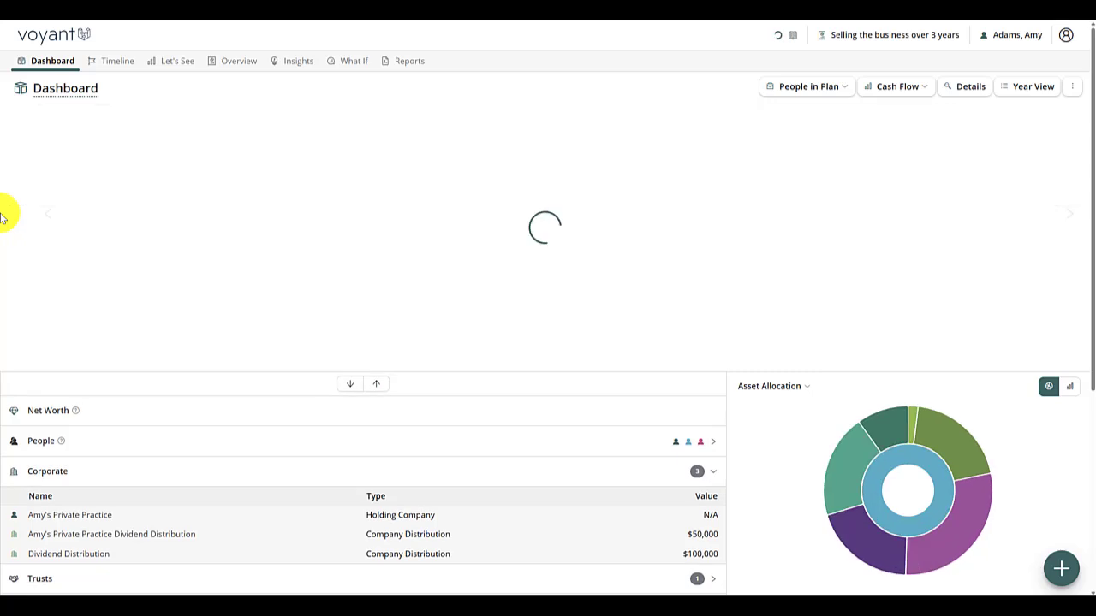
- Inspect the 2032 cash flow in the year view and compare the investments for 2032 and 2034
{"action": "left_click", "coordinate": [1024, 88]}
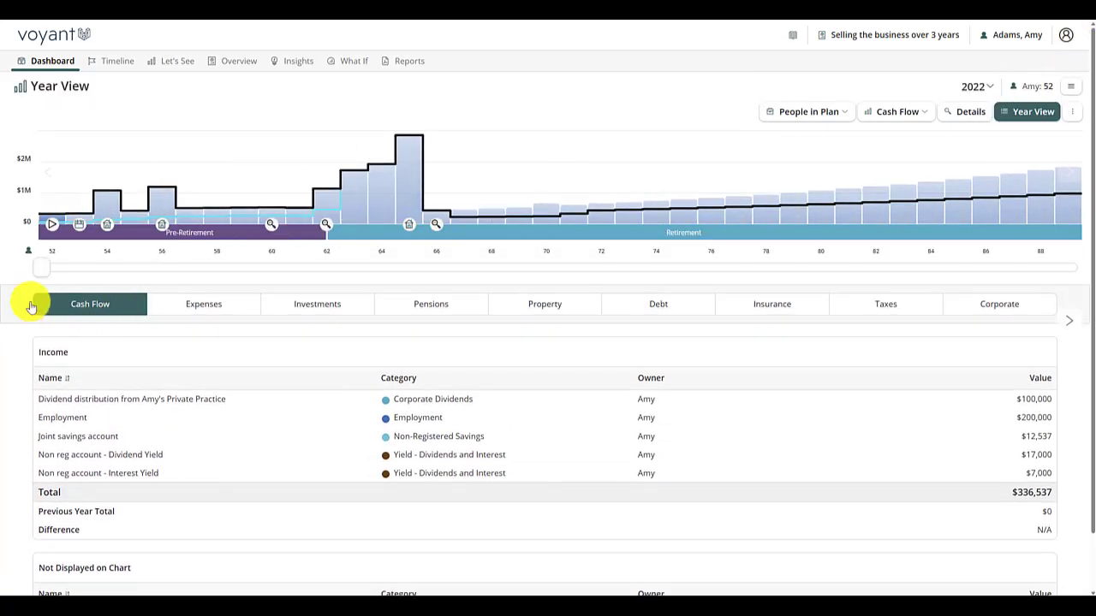
{"action": "left_click_drag", "start_coordinate": [40, 272], "coordinate": [321, 263]}
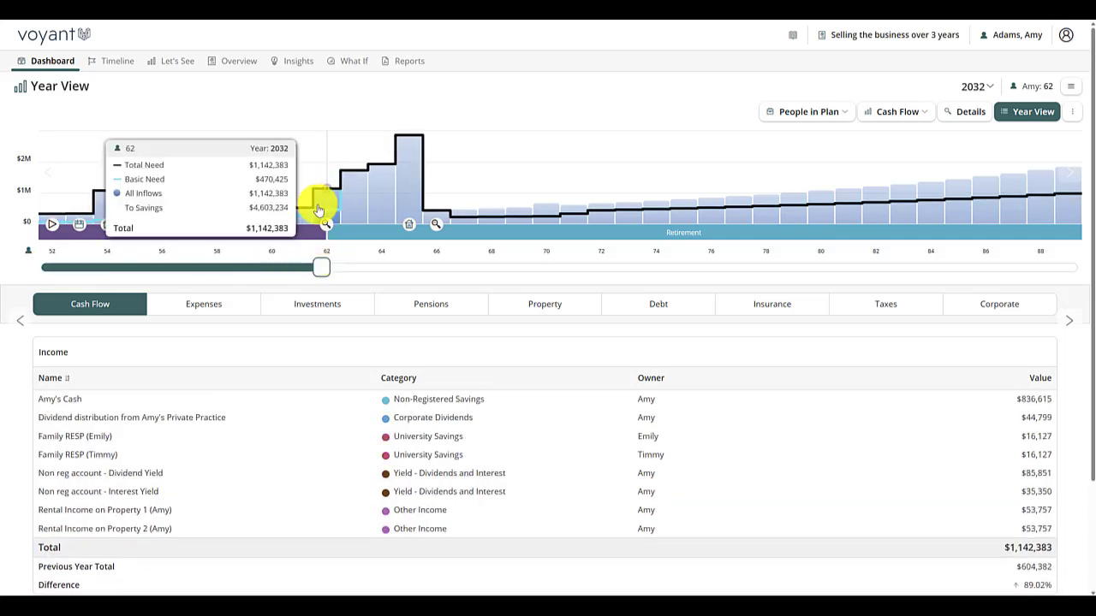
{"action": "left_click", "coordinate": [302, 310]}
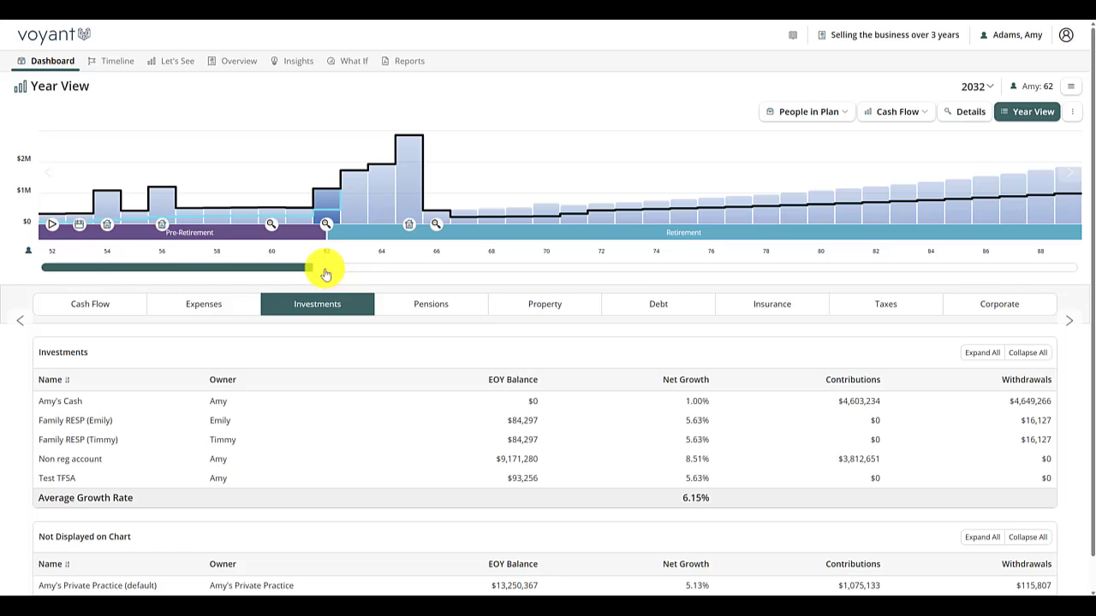
{"action": "left_click_drag", "start_coordinate": [330, 274], "coordinate": [386, 281]}
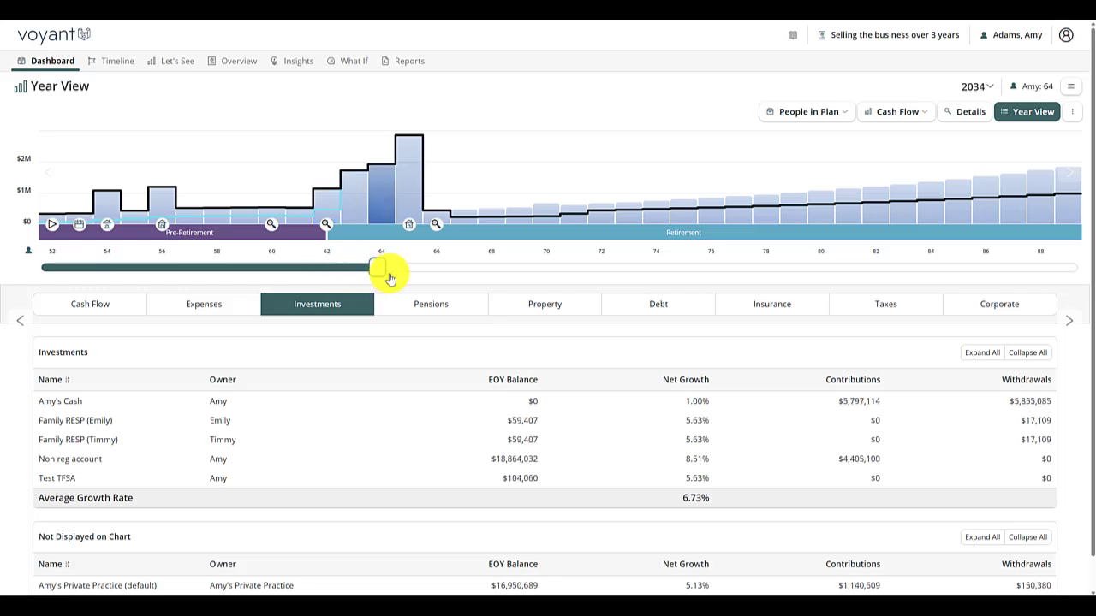
- Review the personal tax breakdown for 2034
{"action": "left_click", "coordinate": [883, 309]}
{"action": "scroll", "coordinate": [887, 343], "scroll_direction": "down", "scroll_amount": 3}
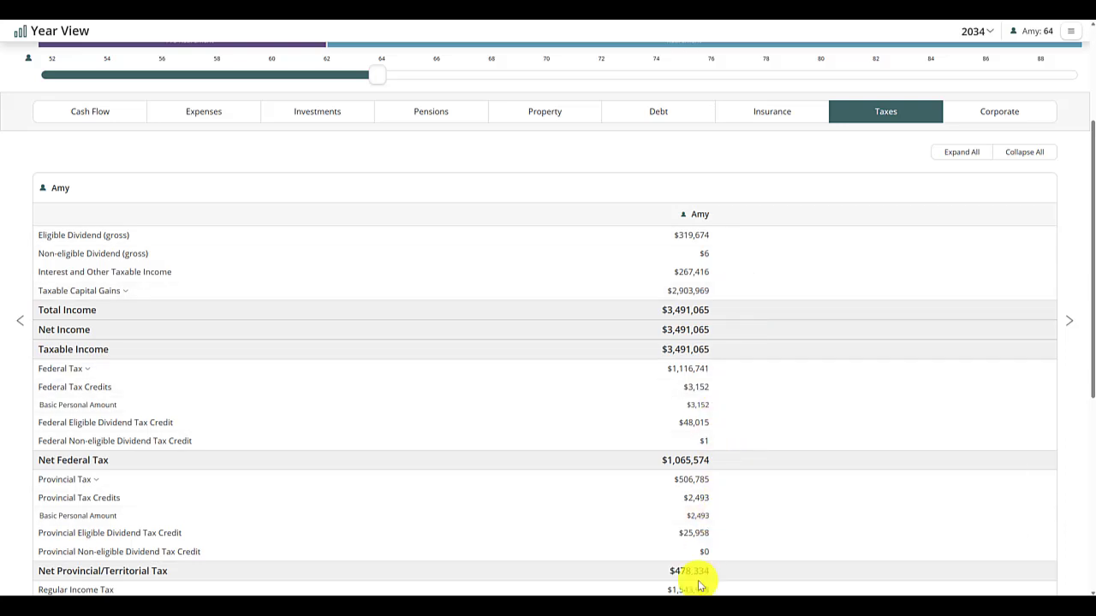
{"action": "scroll", "coordinate": [674, 482], "scroll_direction": "up", "scroll_amount": 3}
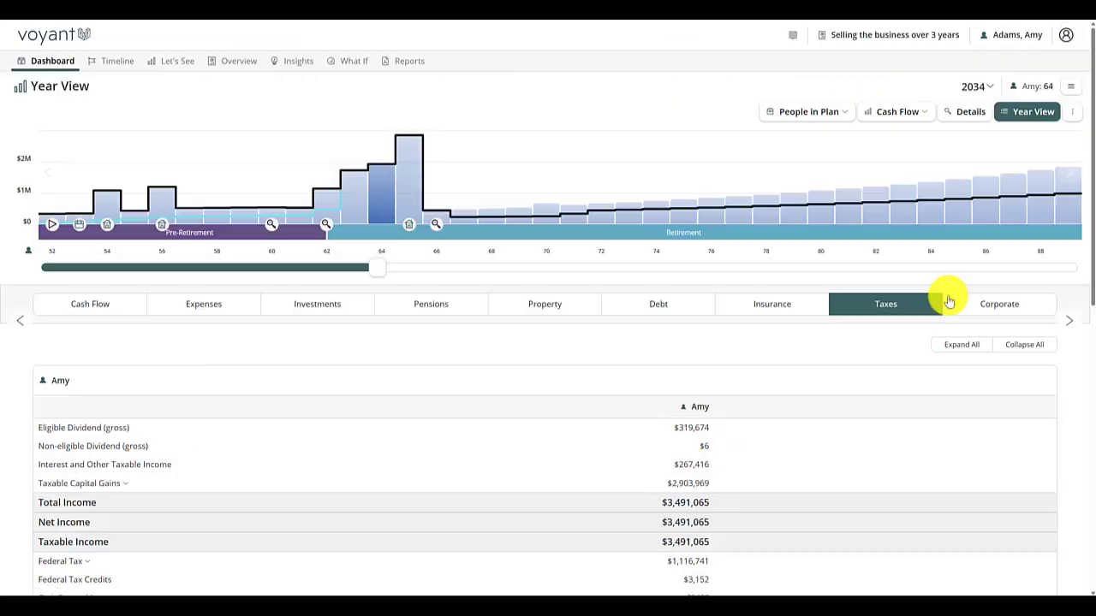
- Expand the company's corporate details for 2034 and compare its ownership with 2032
{"action": "left_click", "coordinate": [1000, 310]}
{"action": "left_click", "coordinate": [877, 400]}
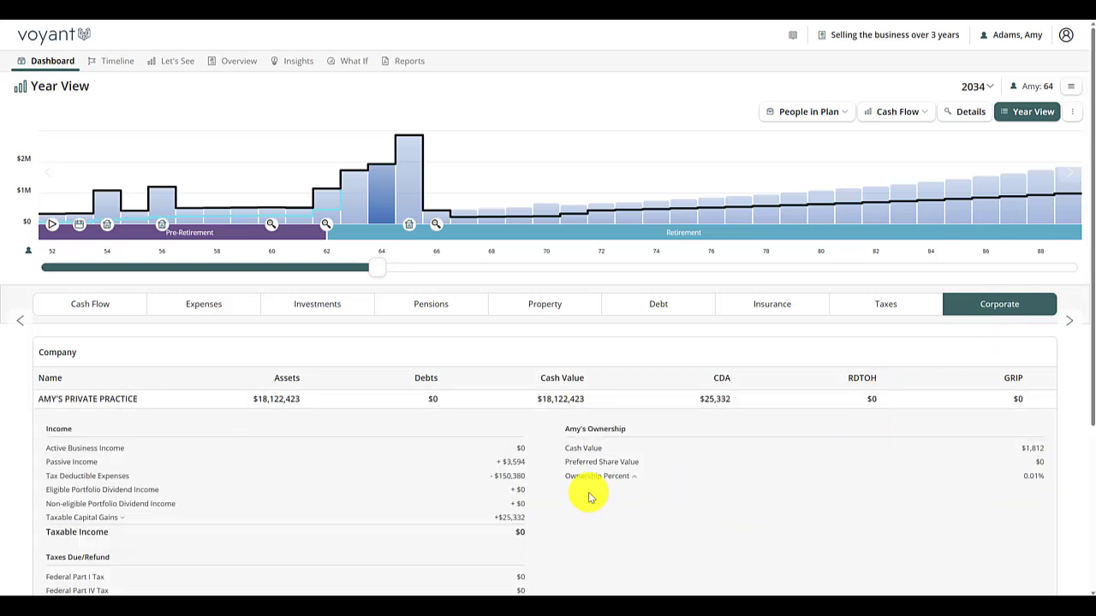
{"action": "left_click_drag", "start_coordinate": [378, 268], "coordinate": [317, 274]}
{"action": "mouse_move", "coordinate": [174, 199]}
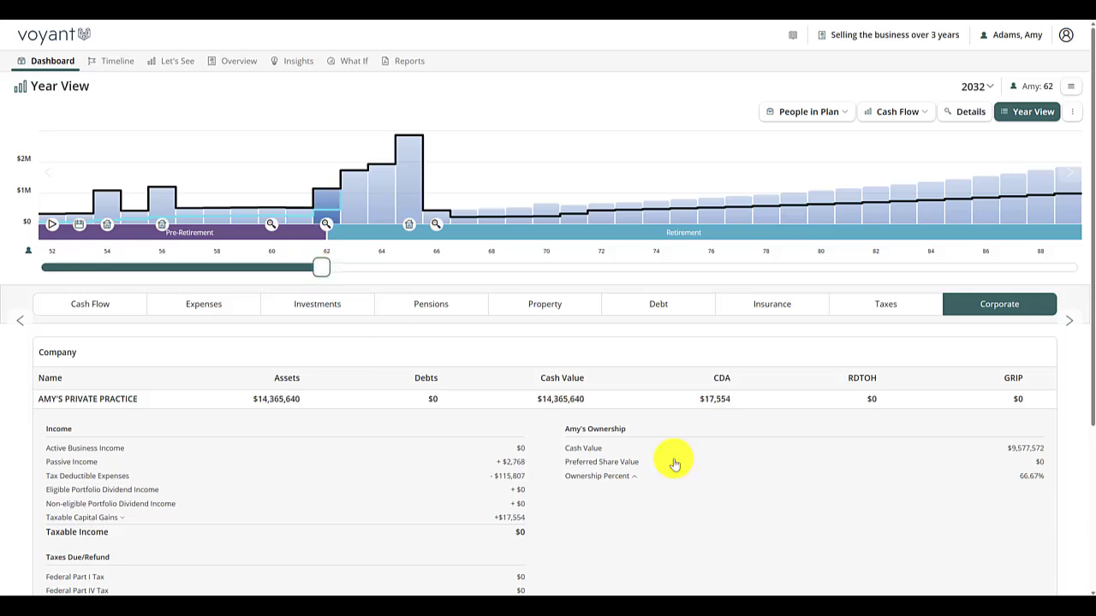
- Compare the current plan in chart view with the "Selling the business all in one year" plan
{"action": "left_click", "coordinate": [164, 61]}
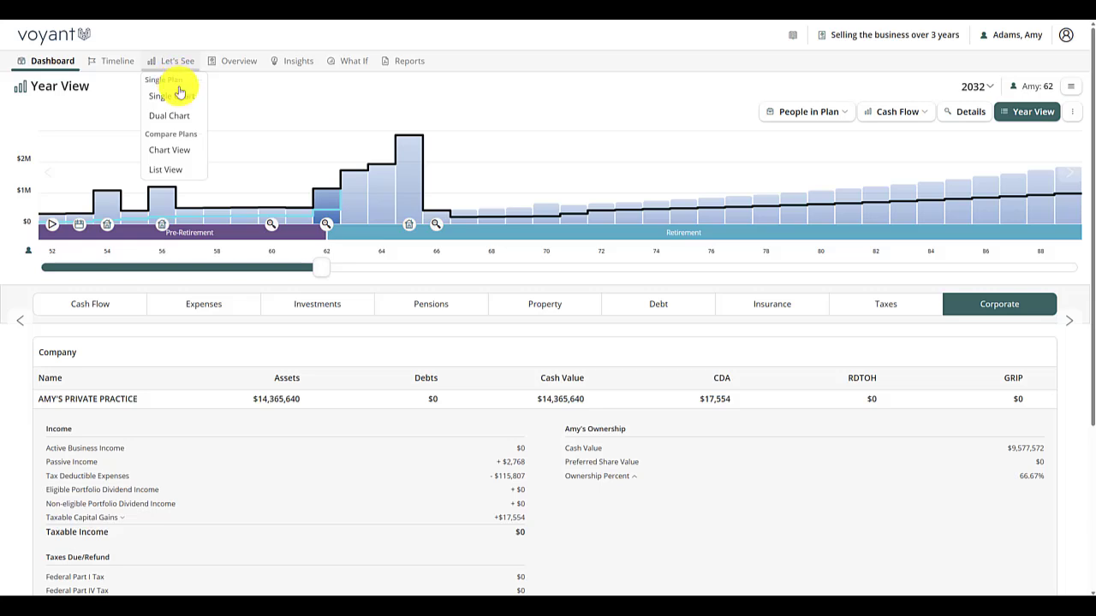
{"action": "left_click", "coordinate": [163, 149]}
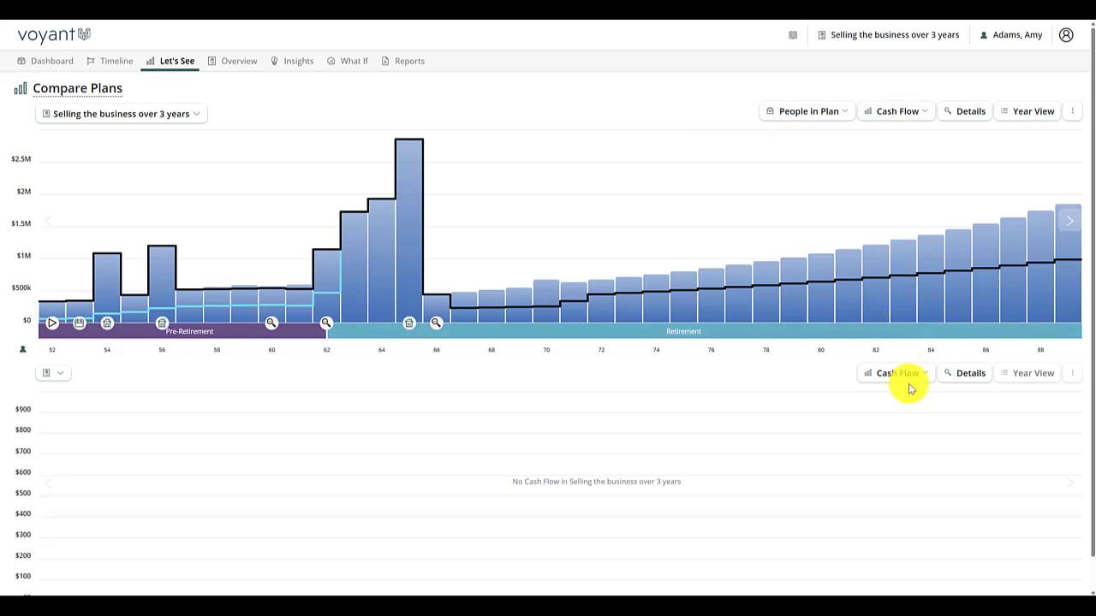
{"action": "left_click", "coordinate": [47, 377]}
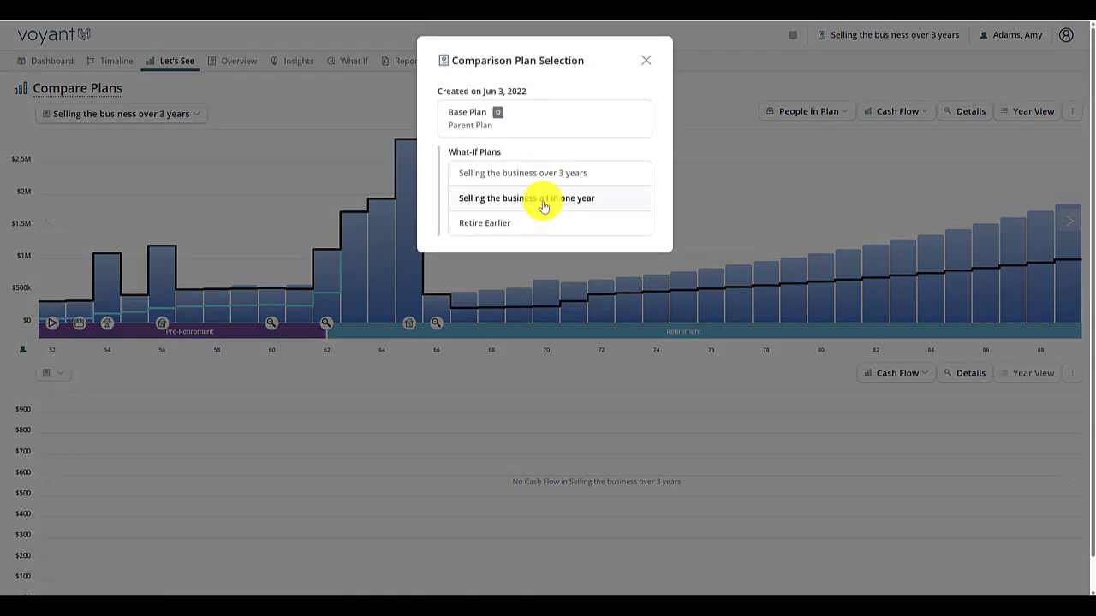
{"action": "left_click", "coordinate": [544, 198]}
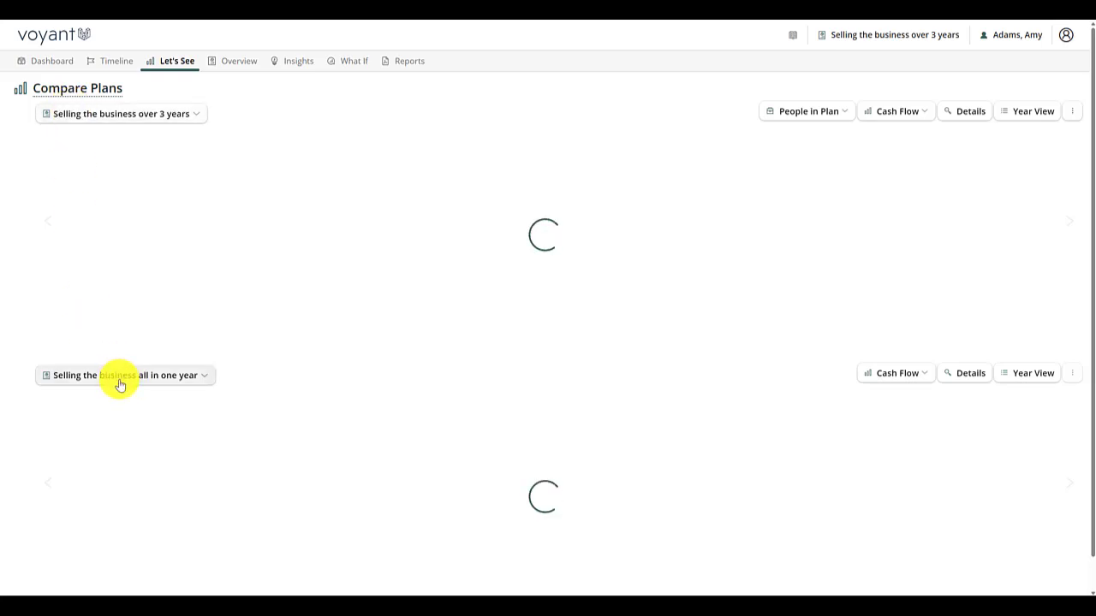
{"action": "scroll", "coordinate": [903, 120], "scroll_direction": "down", "scroll_amount": 1}
{"action": "scroll", "coordinate": [903, 124], "scroll_direction": "down", "scroll_amount": 1}
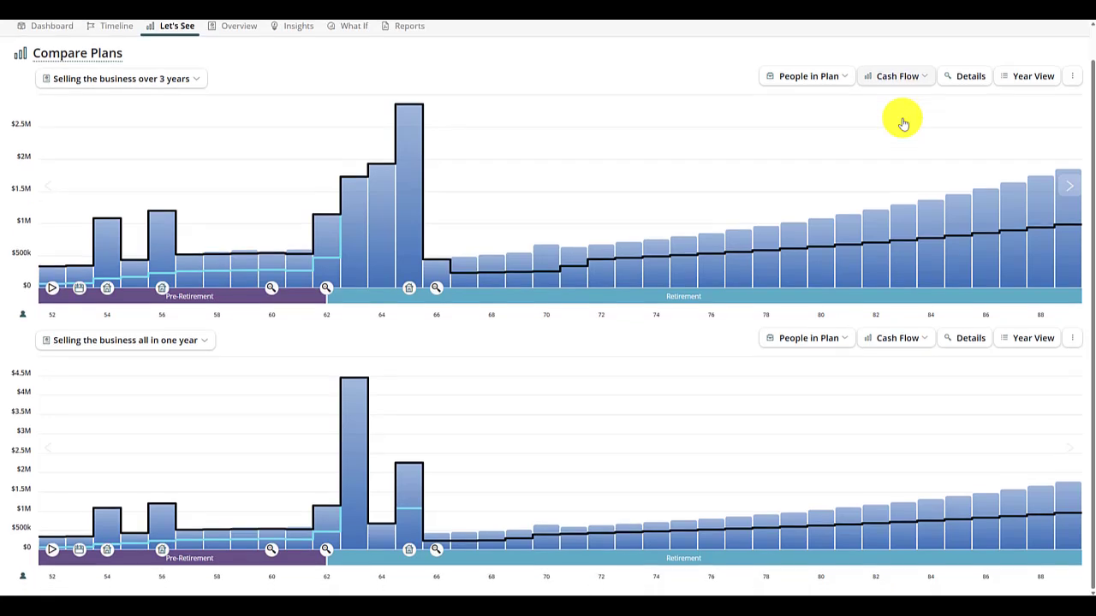
- Switch the plan comparison charts from Cash Flow to Assets and examine the final years of both plans
{"action": "left_click", "coordinate": [906, 79]}
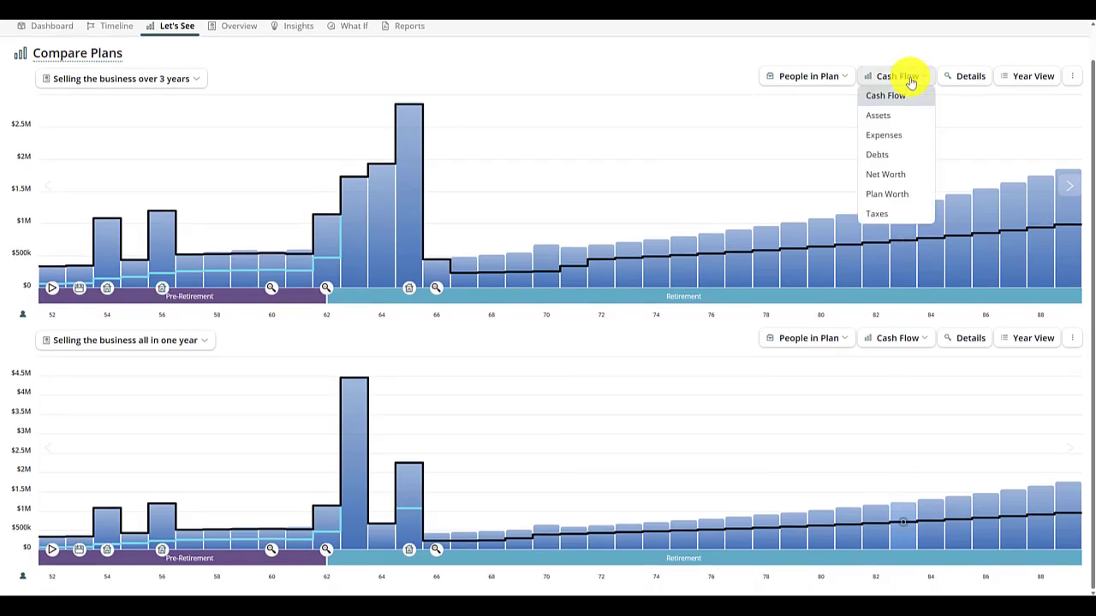
{"action": "left_click", "coordinate": [893, 120]}
{"action": "mouse_move", "coordinate": [924, 166]}
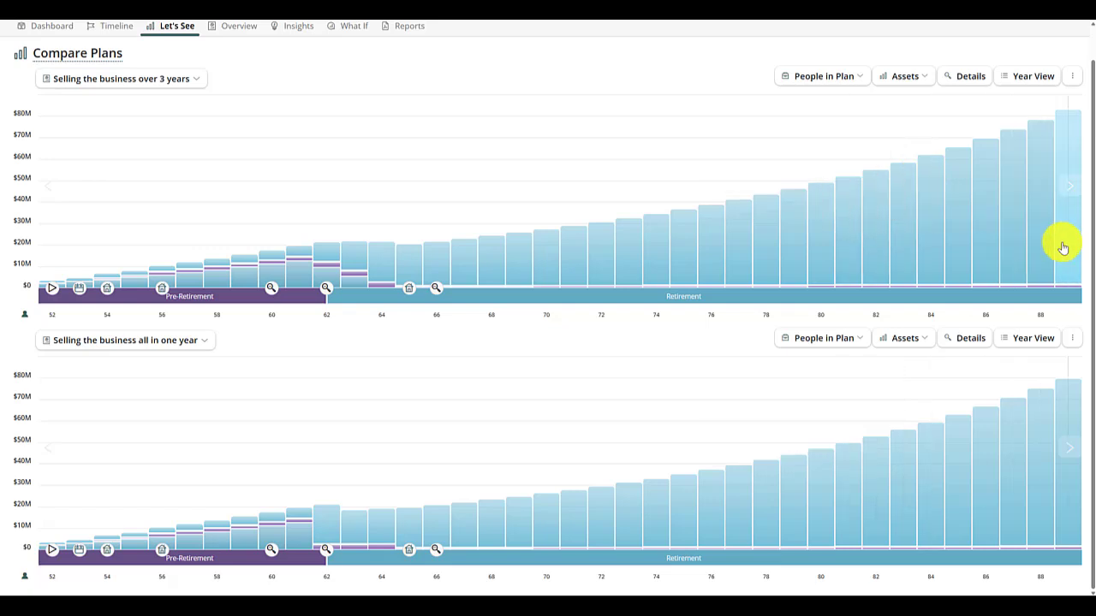
- Switch the plan comparison charts from Assets to Taxes and compare both plans' total and cumulative taxes for 2034
{"action": "left_click", "coordinate": [838, 85]}
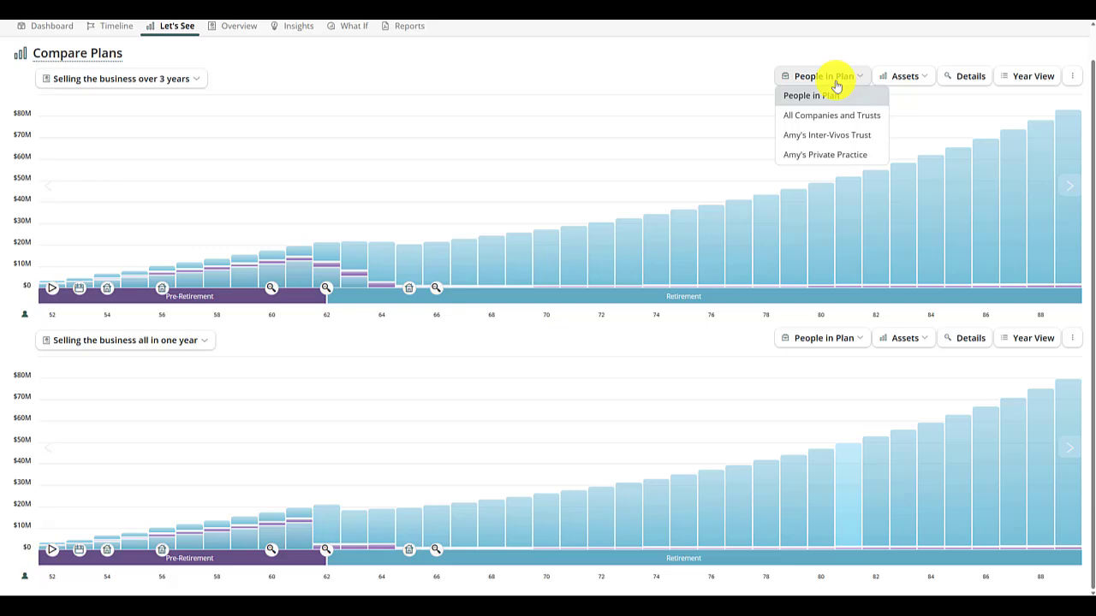
{"action": "left_click", "coordinate": [905, 76]}
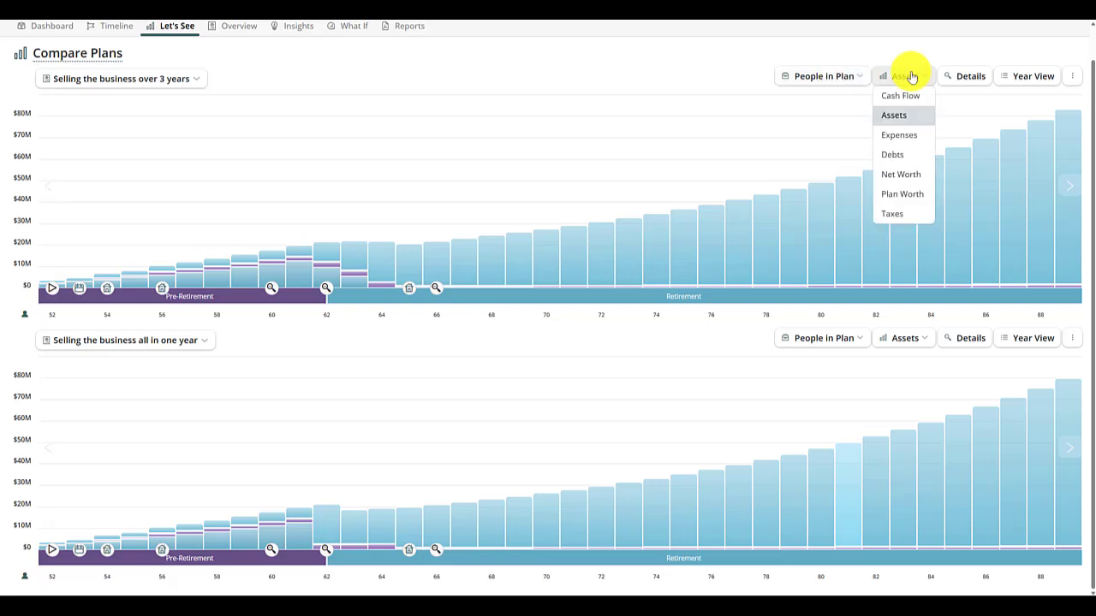
{"action": "left_click", "coordinate": [892, 216]}
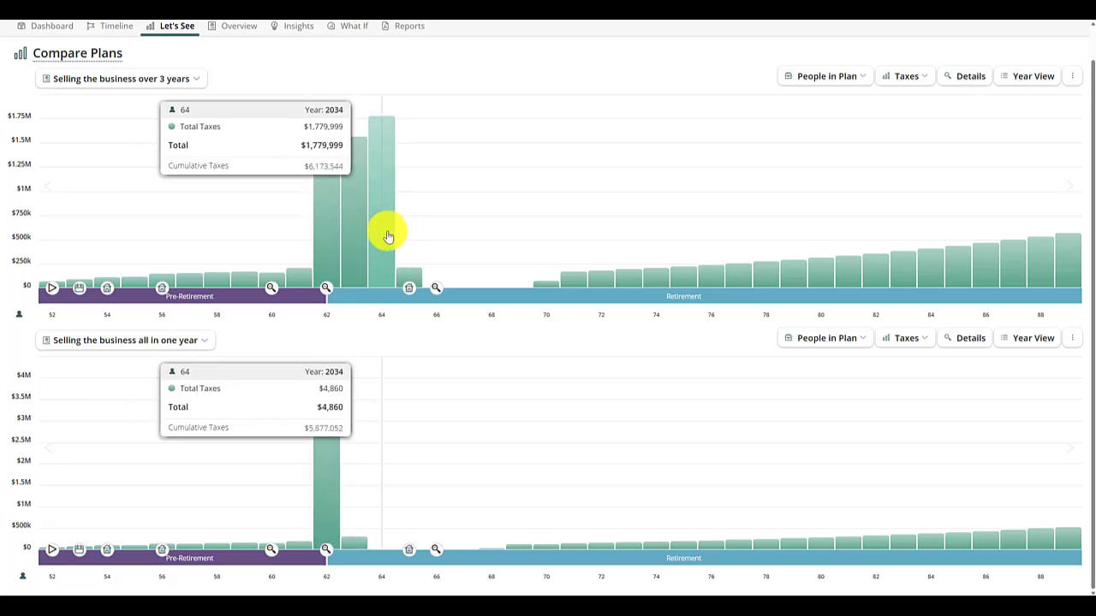
- Compare the Planned Legacy summaries of the three-year and one-year business sale plans with the Total Legacy details expanded
{"action": "scroll", "coordinate": [388, 236], "scroll_direction": "up", "scroll_amount": 1}
{"action": "left_click", "coordinate": [237, 64]}
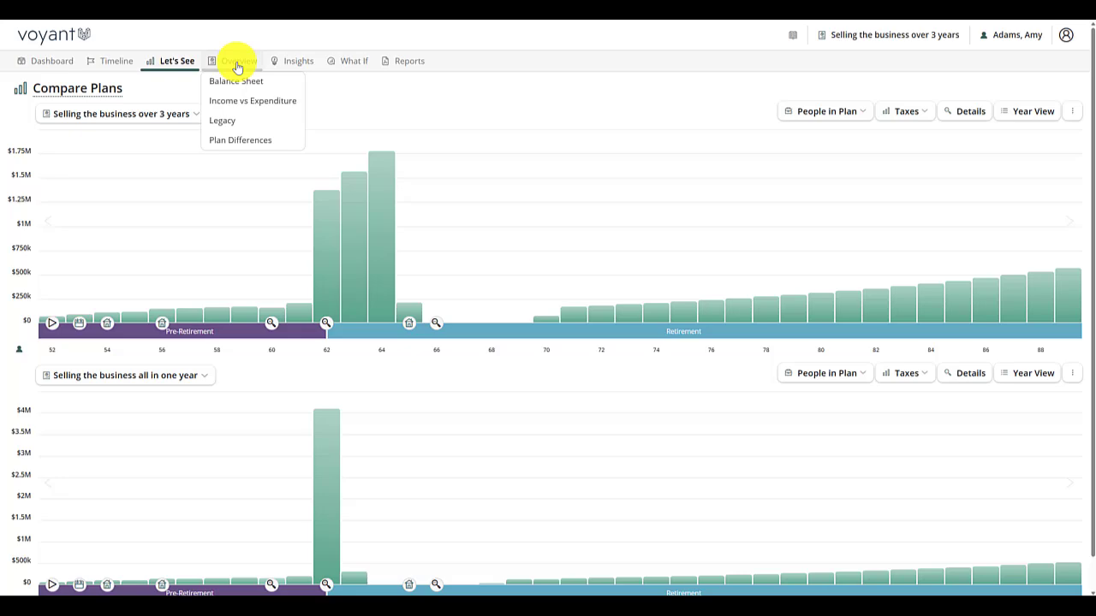
{"action": "left_click", "coordinate": [233, 120]}
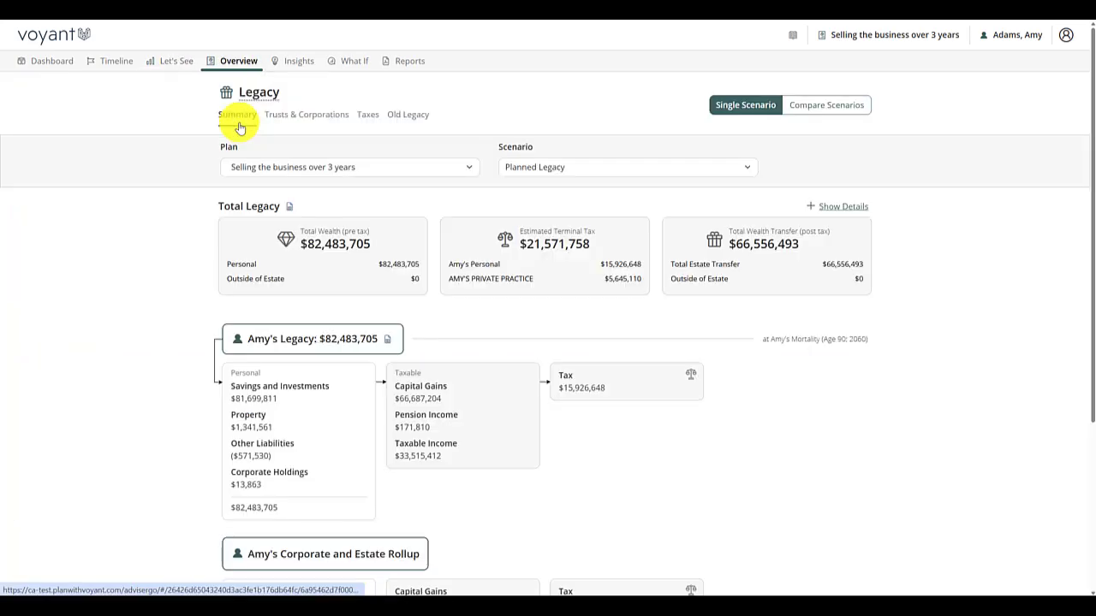
{"action": "left_click", "coordinate": [818, 106]}
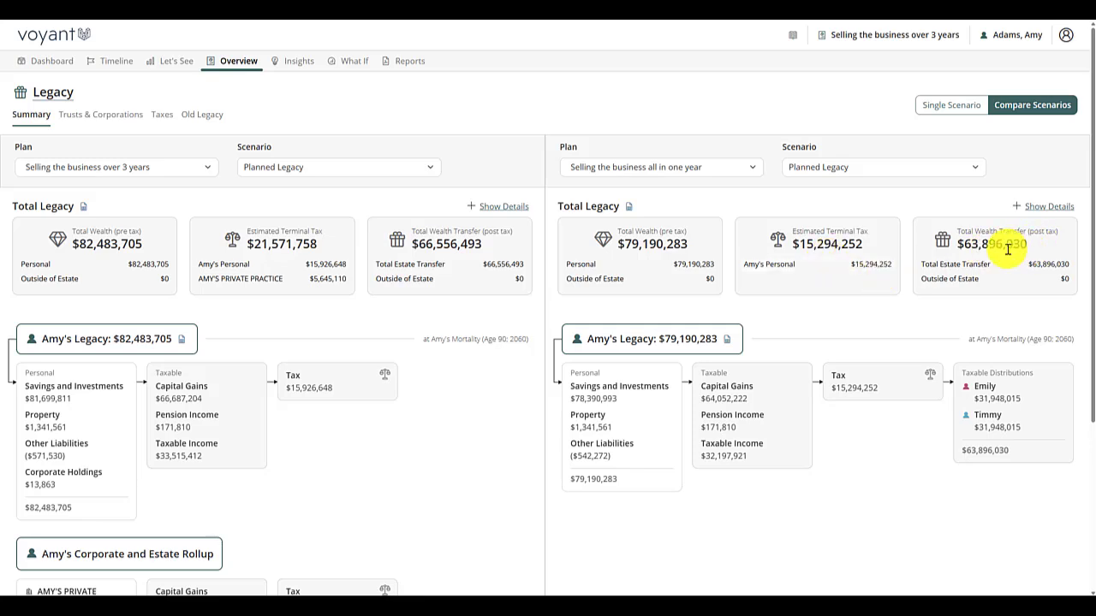
{"action": "left_click", "coordinate": [506, 211]}
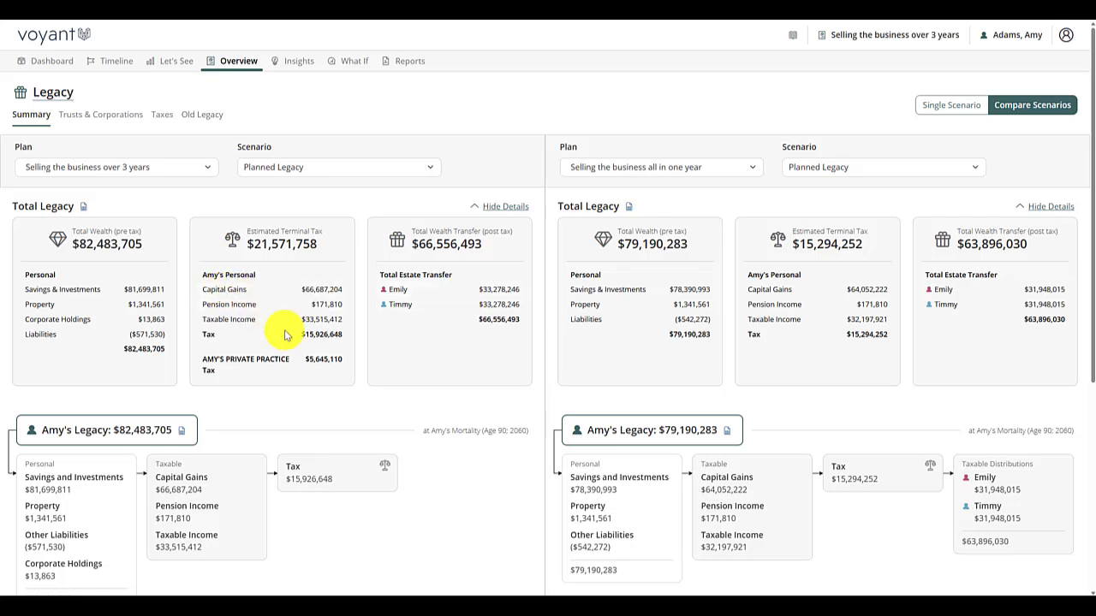
- Compare the legacy taxes of both plans with each Valuation Summary expanded
{"action": "left_click", "coordinate": [161, 125]}
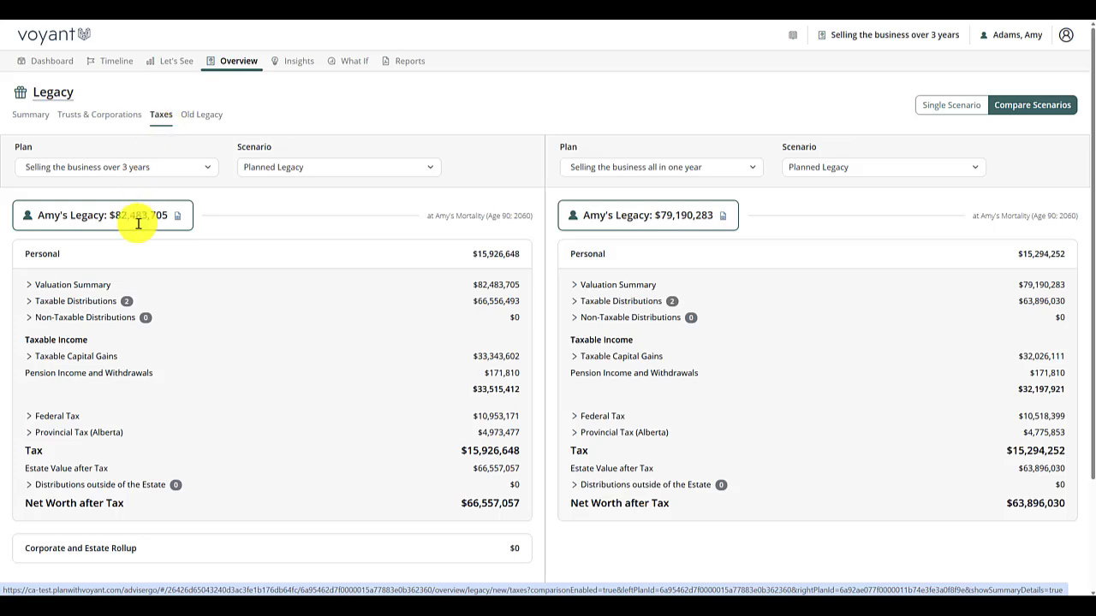
{"action": "left_click", "coordinate": [108, 286]}
{"action": "left_click", "coordinate": [660, 286]}
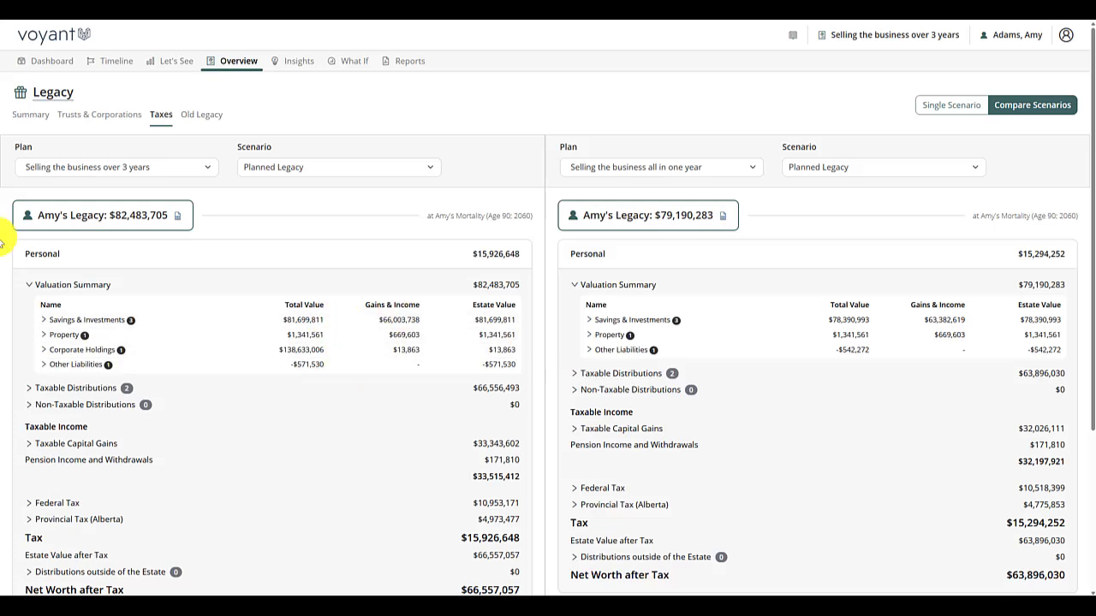
- Open a support request for sharing this client's access and start its included message
{"action": "left_click", "coordinate": [1019, 36]}
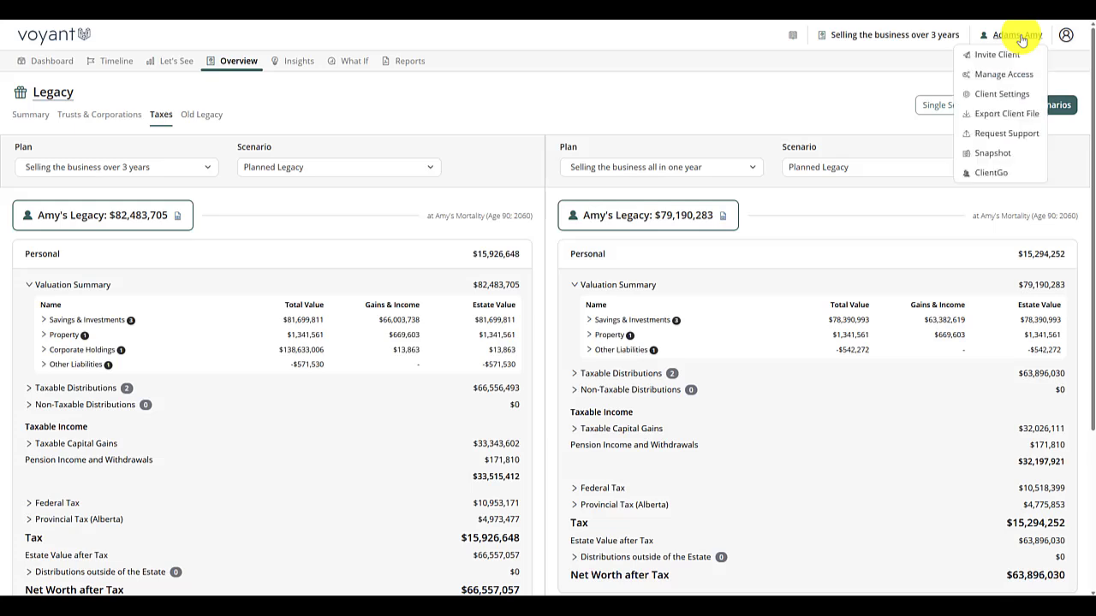
{"action": "left_click", "coordinate": [1000, 134]}
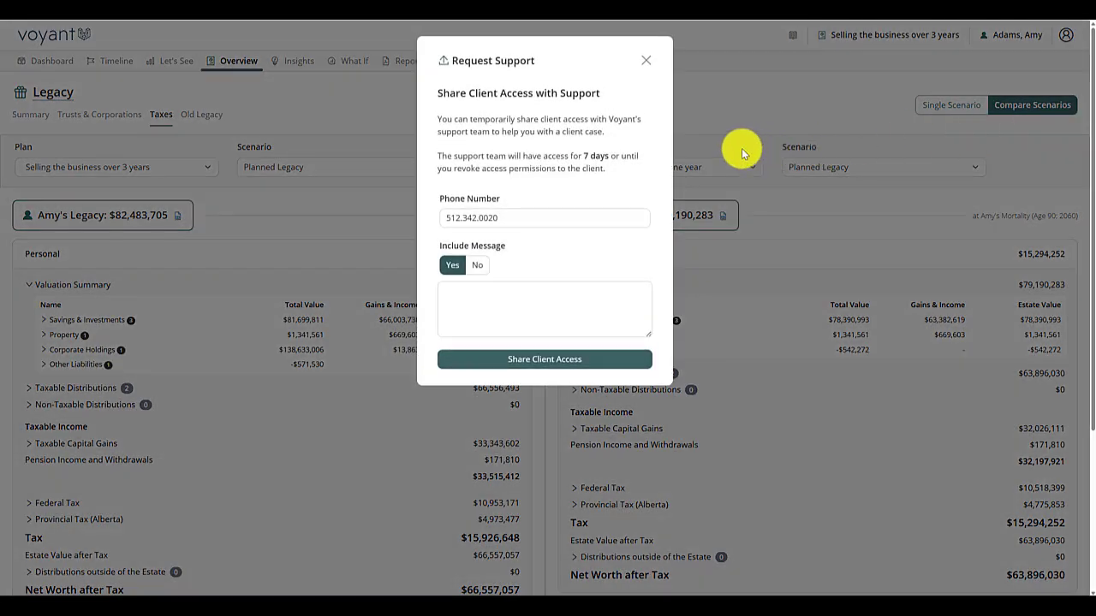
{"action": "left_click", "coordinate": [509, 315]}
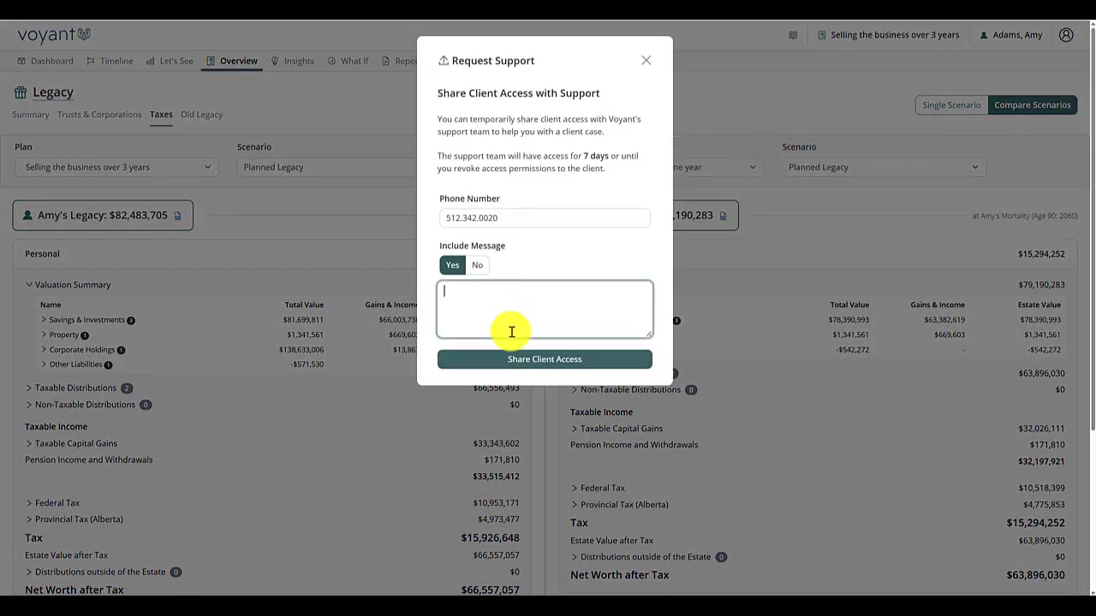